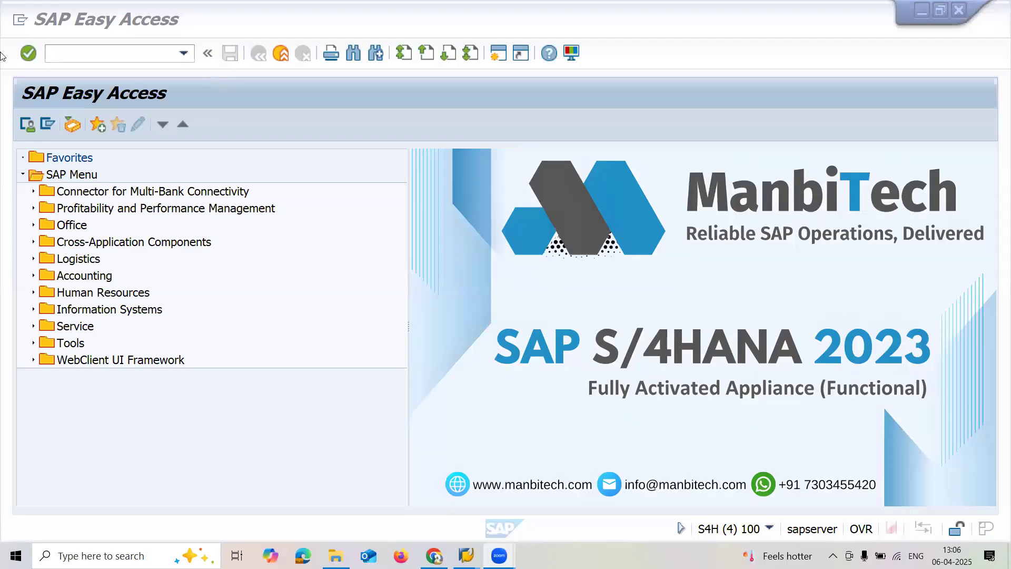
- Bring SAP to the front and open the Windows Run box with NOTEPAD entered
left_click(99, 56)
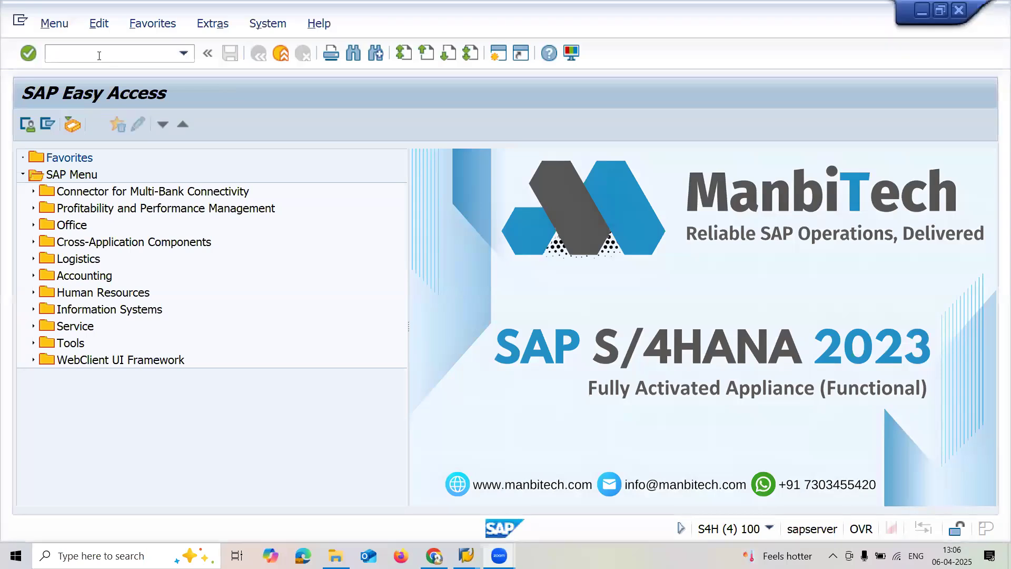
key("super+r")
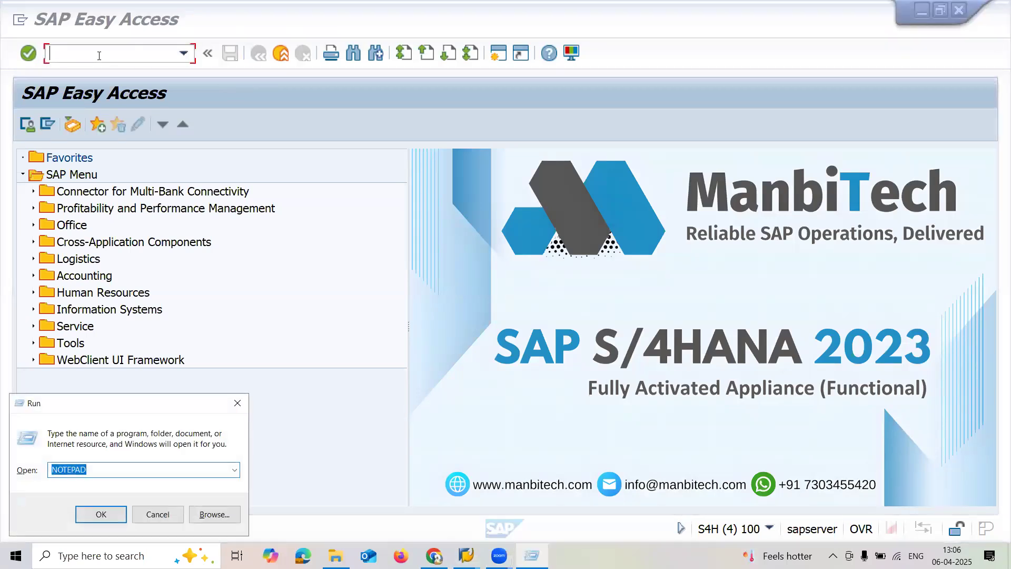
- Launch Notepad and note the T-codes BP, ME21N, MIGO, MMBE and MIRO, then return to SAP
key("Return")
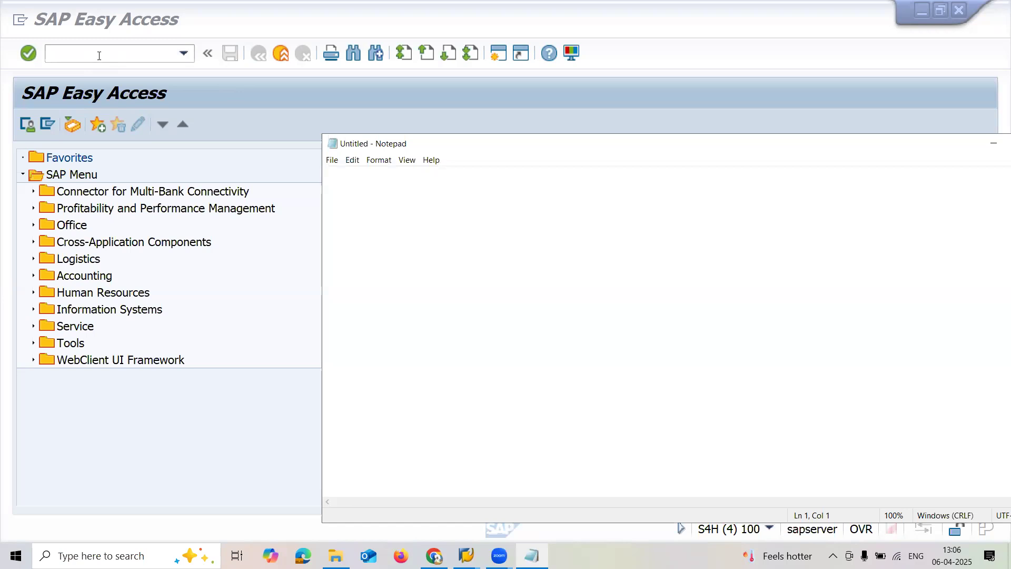
type("PO")
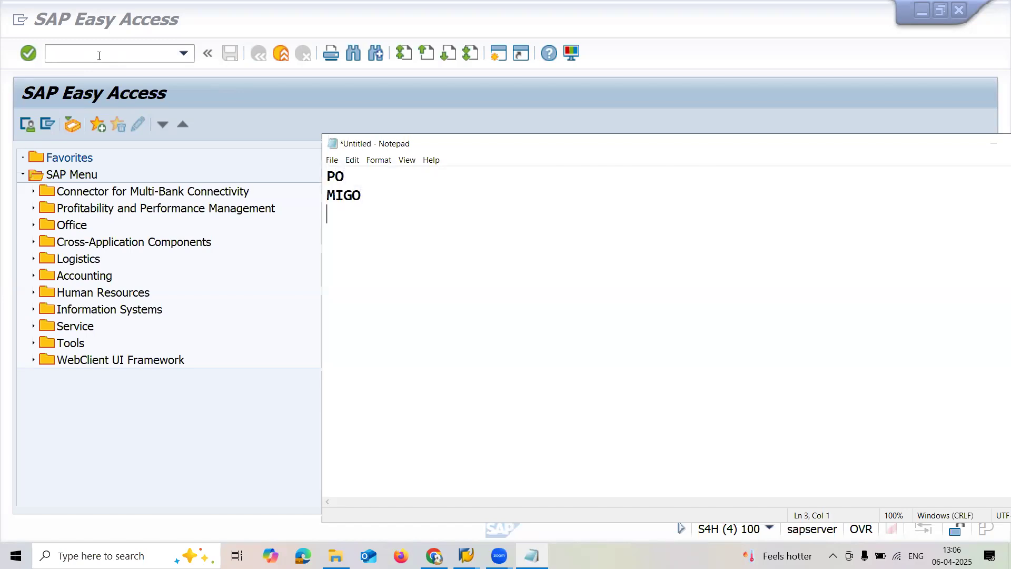
type("MMBE")
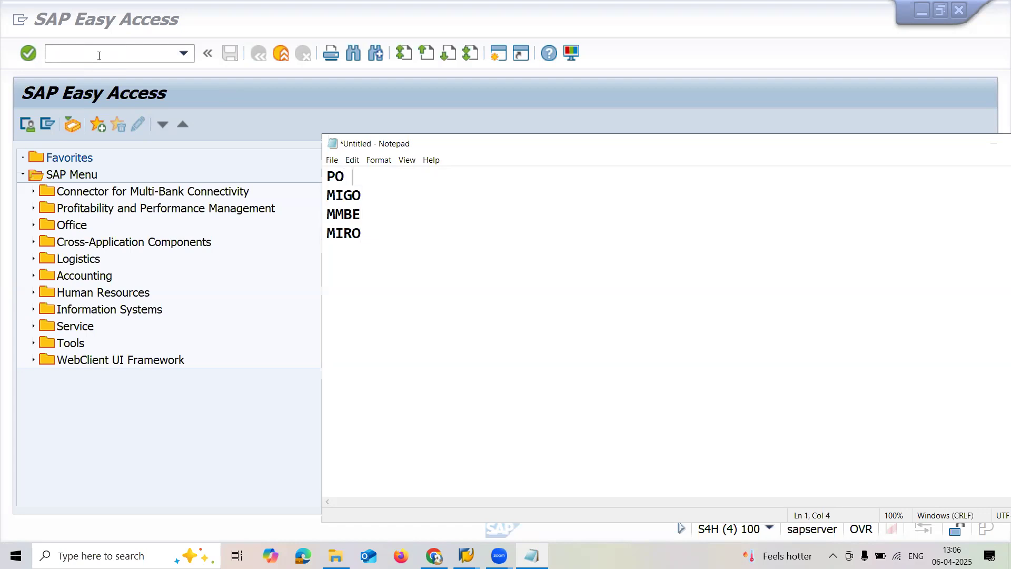
type("ME21N")
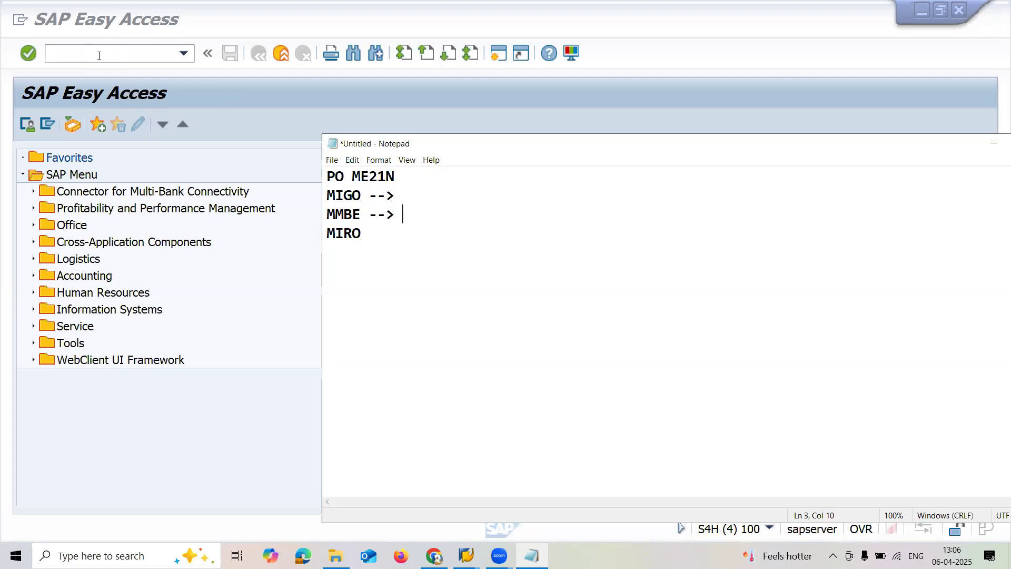
type("TORY")
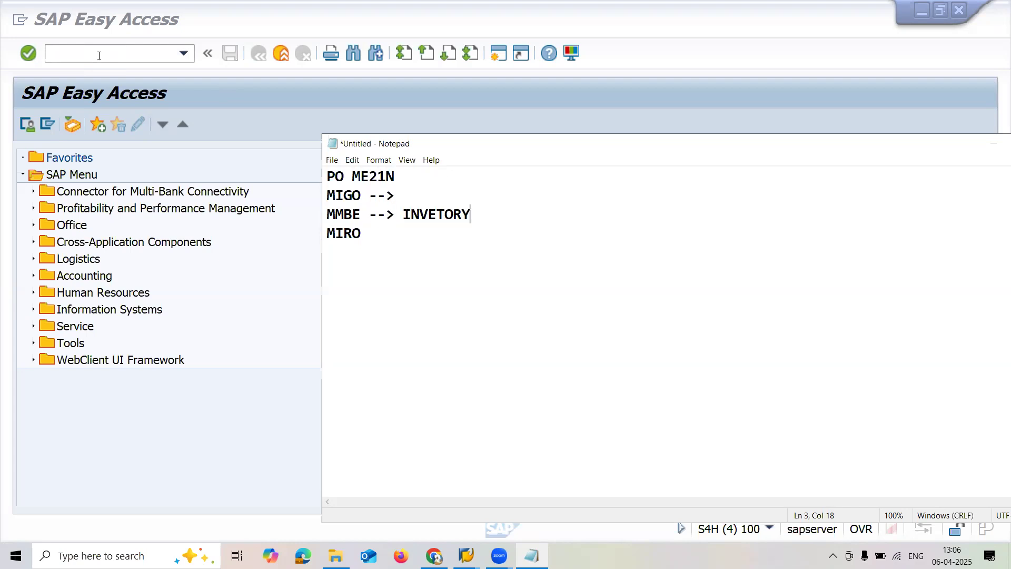
type(" CHECK MIRO")
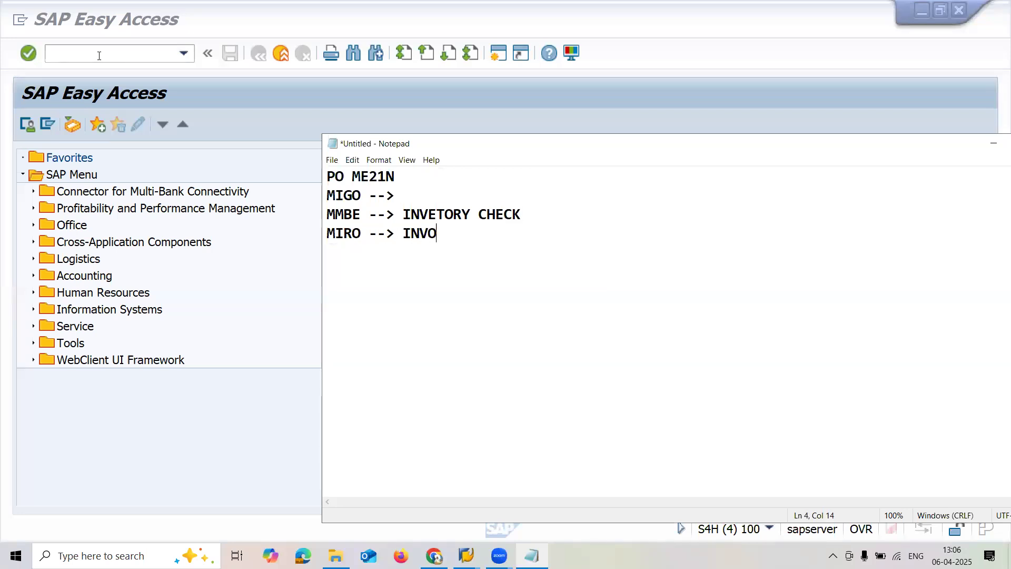
type(" --> INVOICE VERIFI")
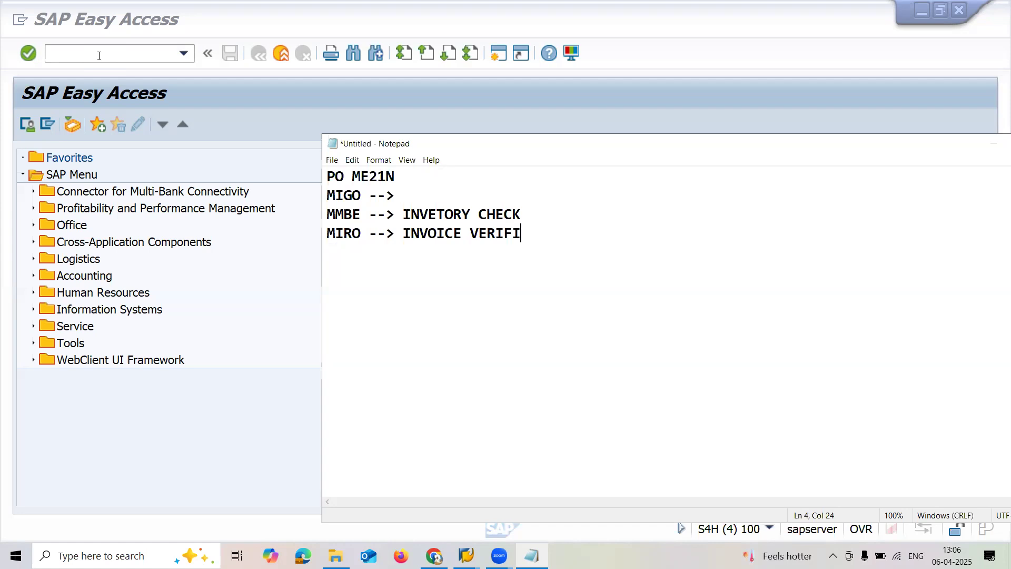
type("CATION")
key("Return")
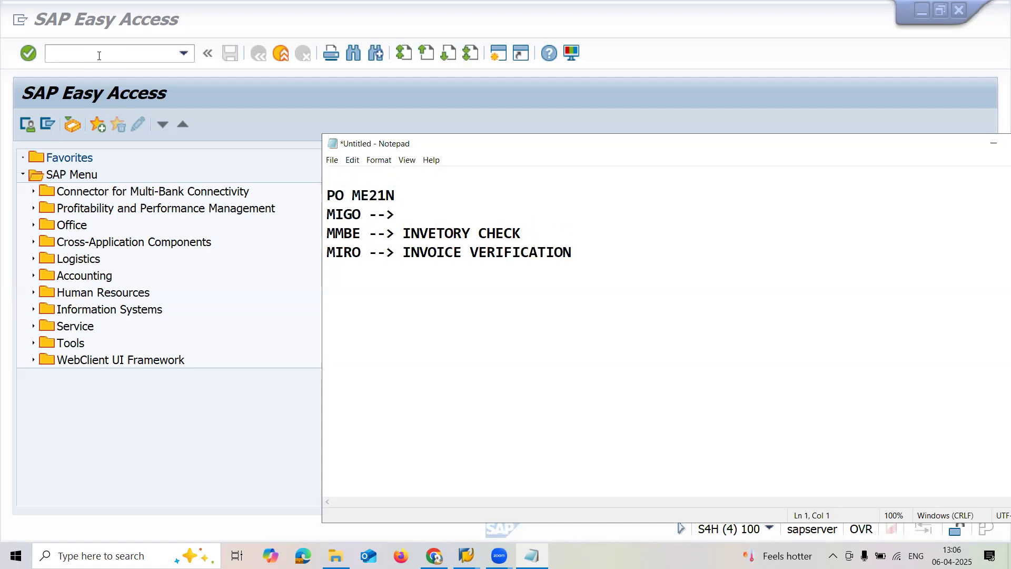
type("BP")
left_click(111, 53)
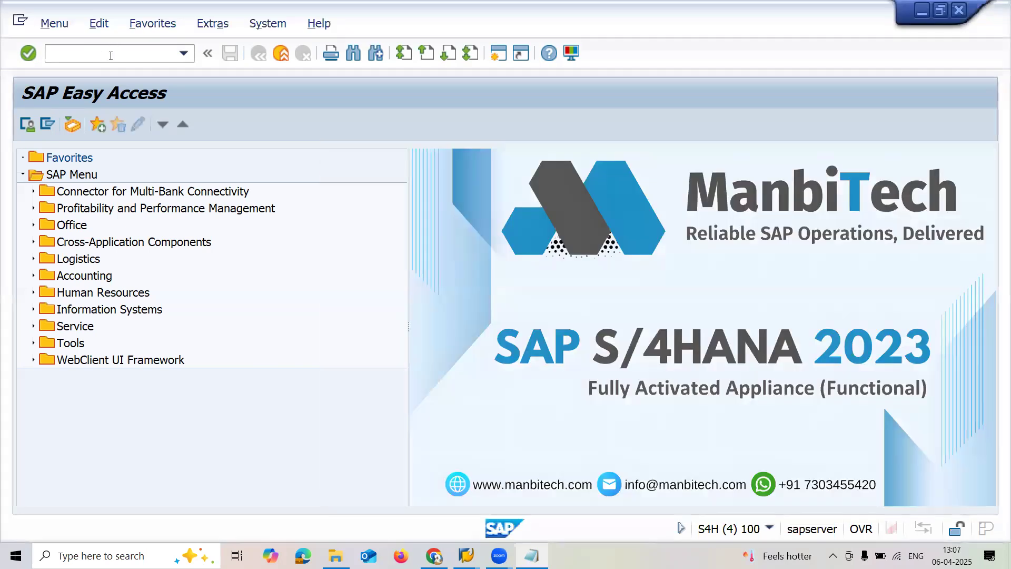
- Run BP and start a new Person business partner with grouping Zendor Z666
type("BP")
key("Return")
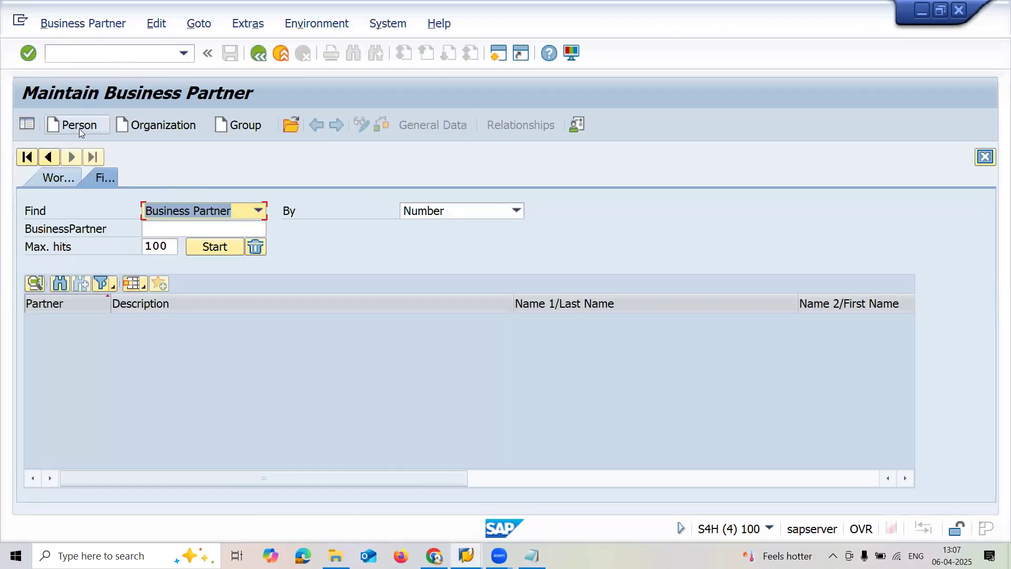
left_click(79, 126)
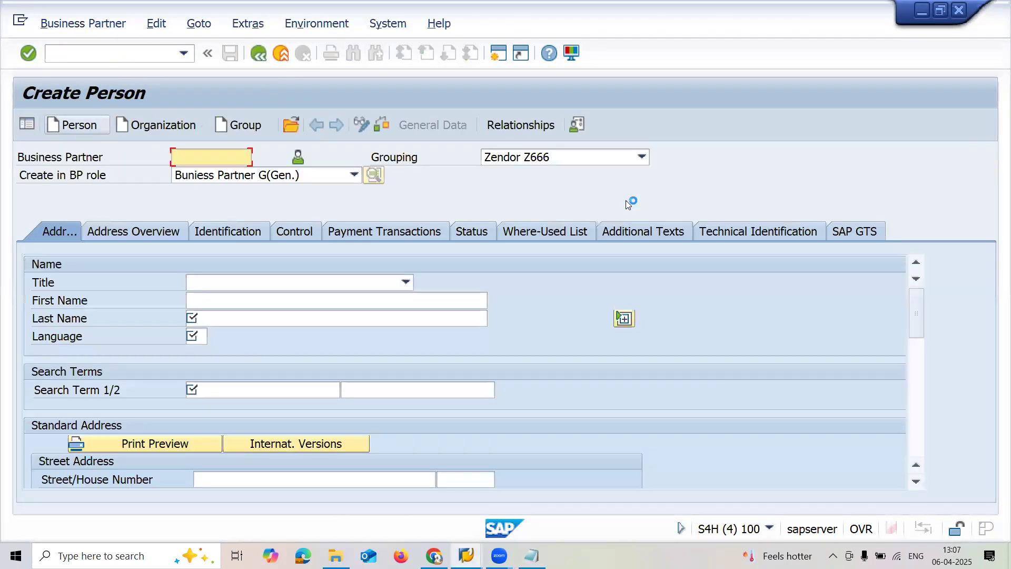
left_click(572, 163)
left_click(572, 164)
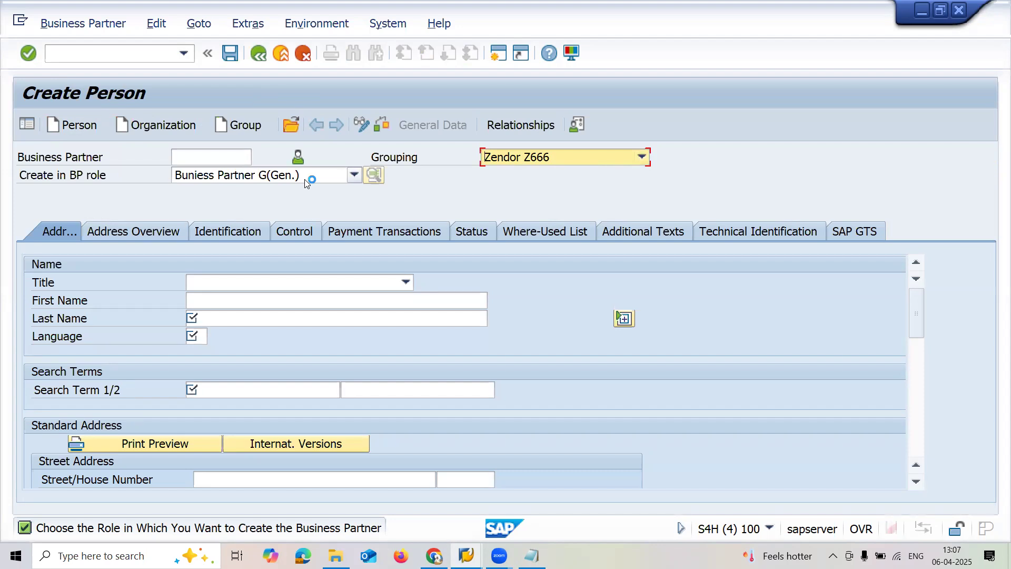
- Fill first and last name SUPLLIER ADF INDS and language EN from the entry history
left_click(311, 300)
left_click(310, 300)
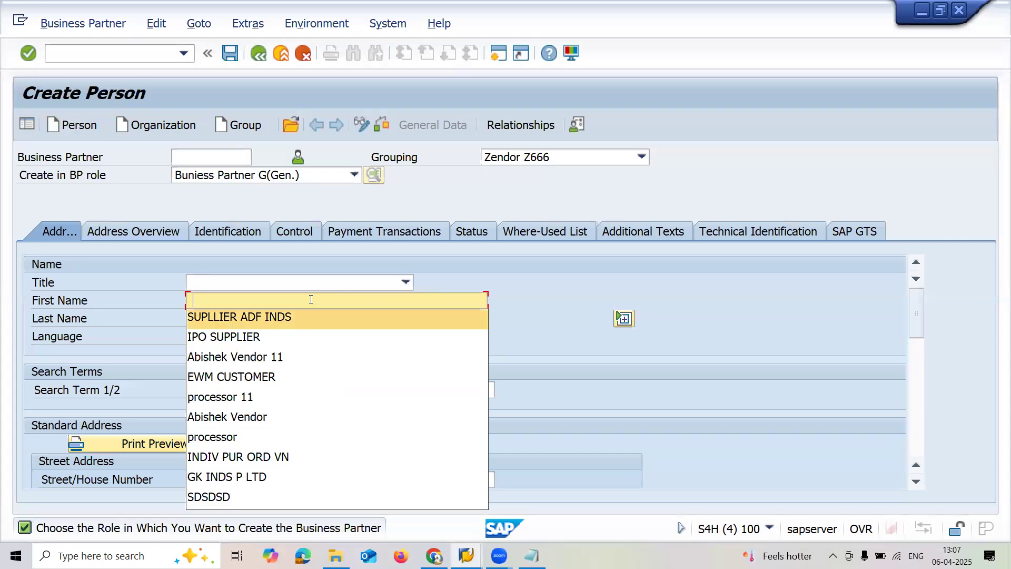
key("Return")
key("Tab")
key("BackSpace")
key("Return")
key("Tab")
key("BackSpace")
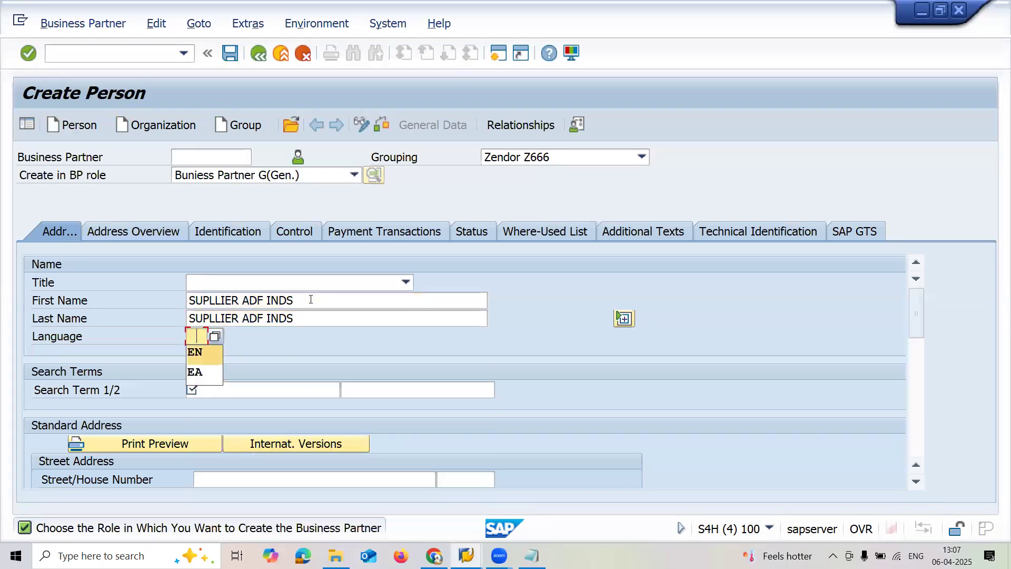
key("Return")
- Enter search term MA03 and region AA, then submit the address data for checking
left_click(264, 389)
left_click(264, 389)
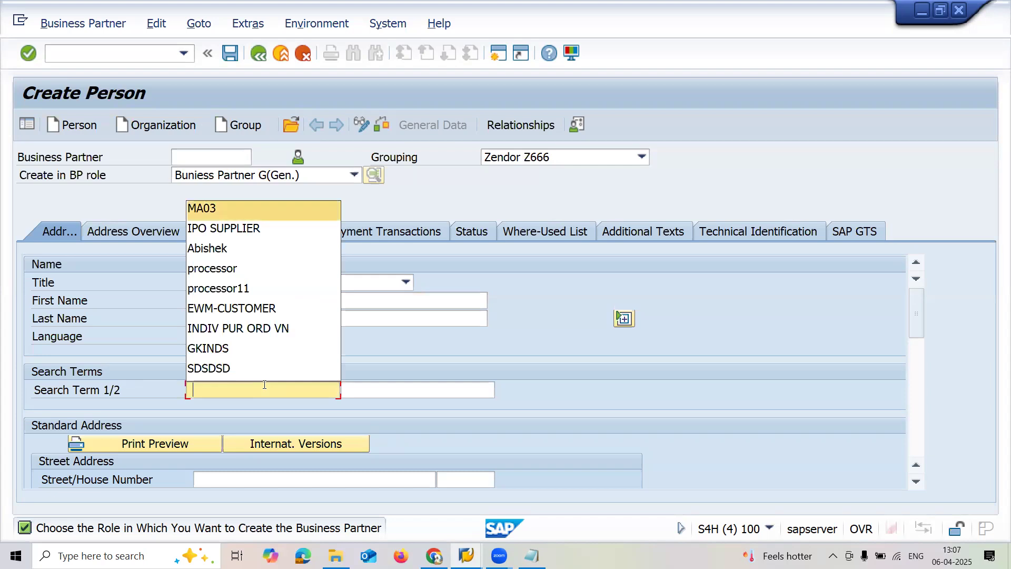
key("Return")
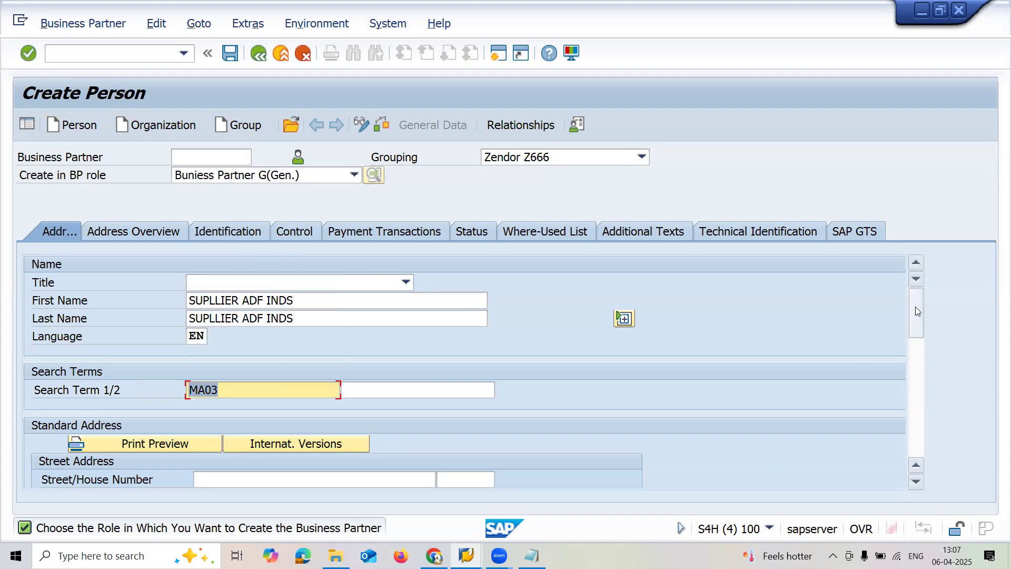
left_click_drag(915, 309, 915, 335)
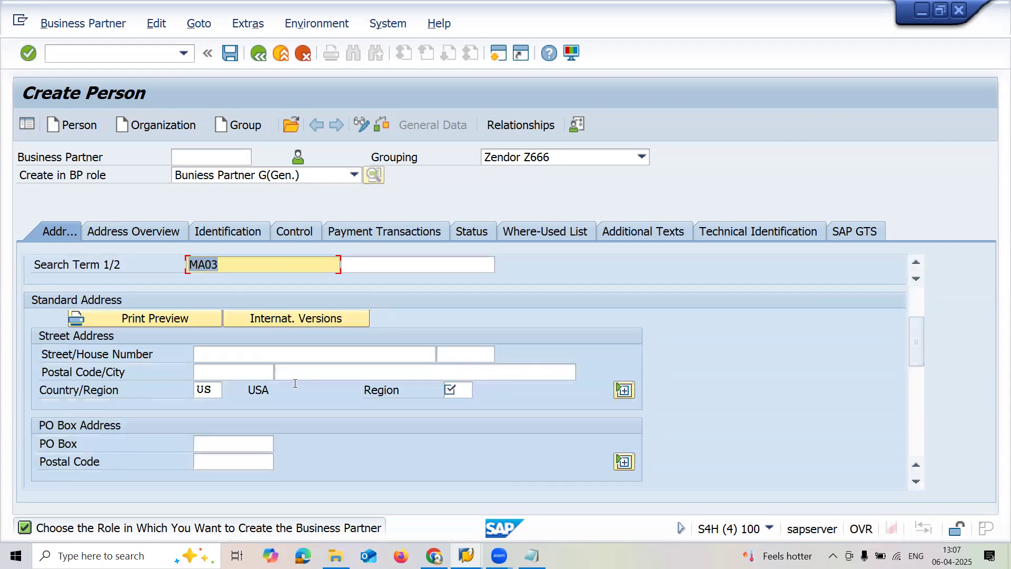
left_click(459, 392)
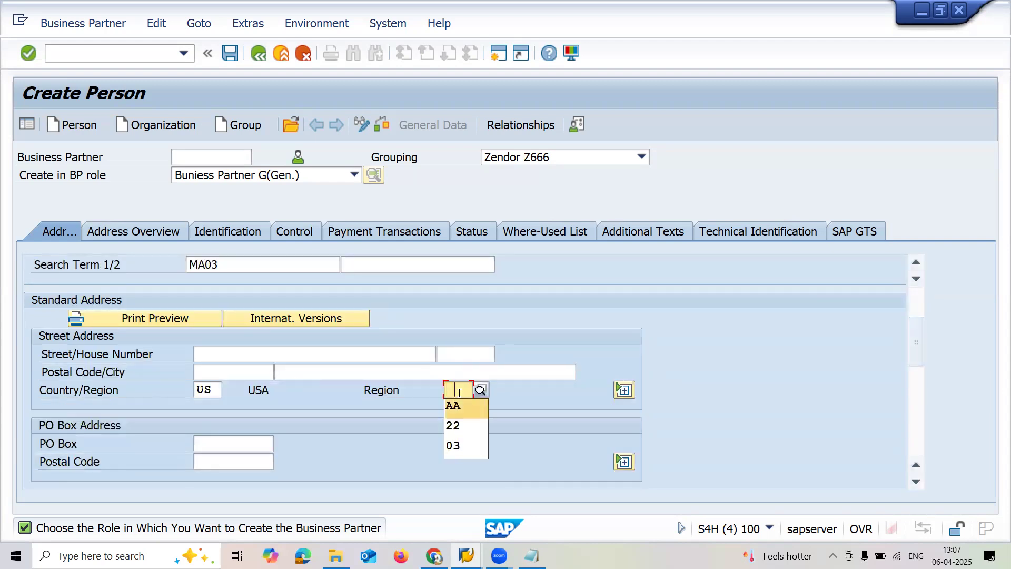
key("Return")
key("Return")
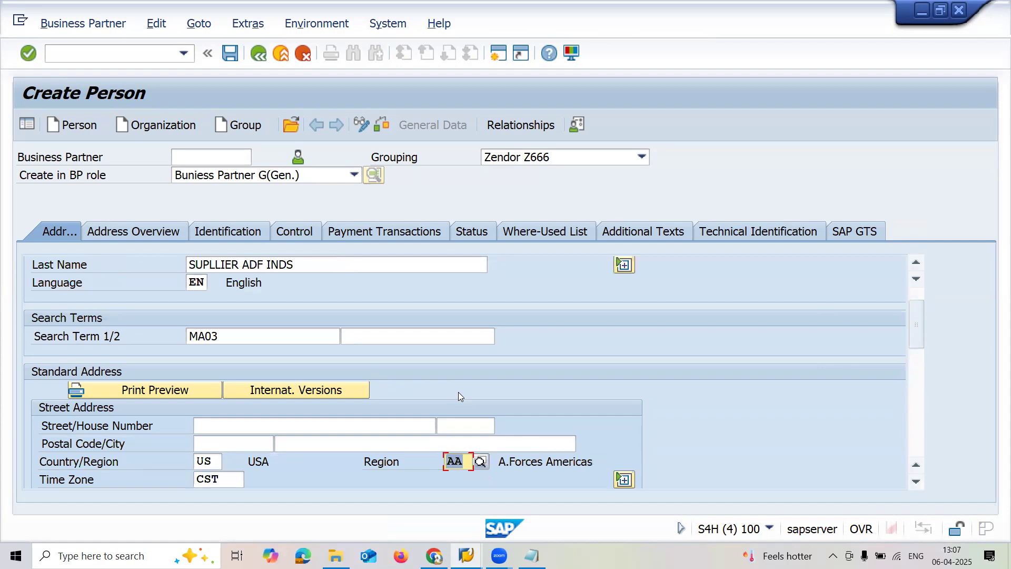
key("Return")
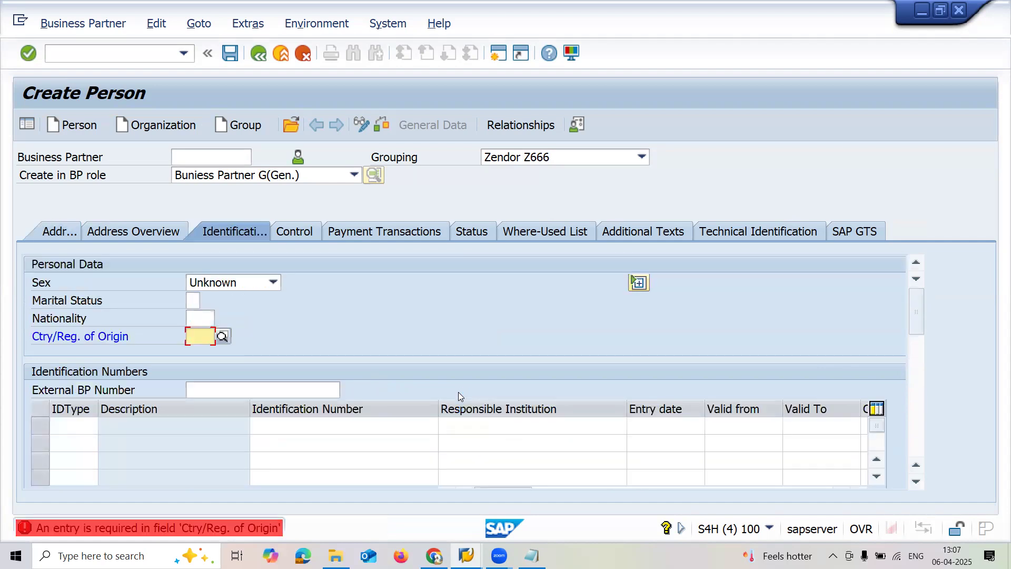
- Enter country of origin US and save the person as business partner 1388
type("US")
key("Return")
key("Return")
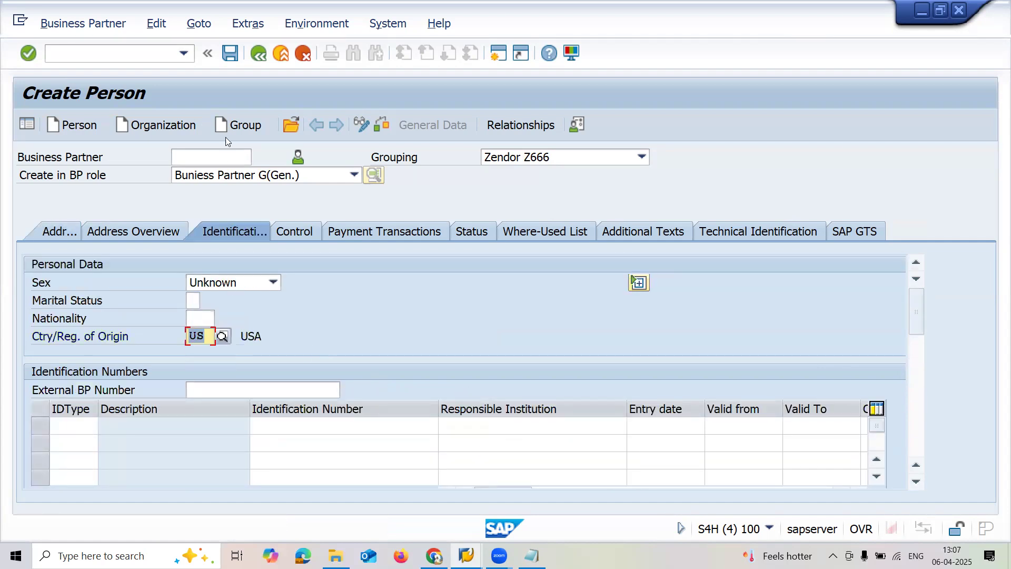
left_click(237, 61)
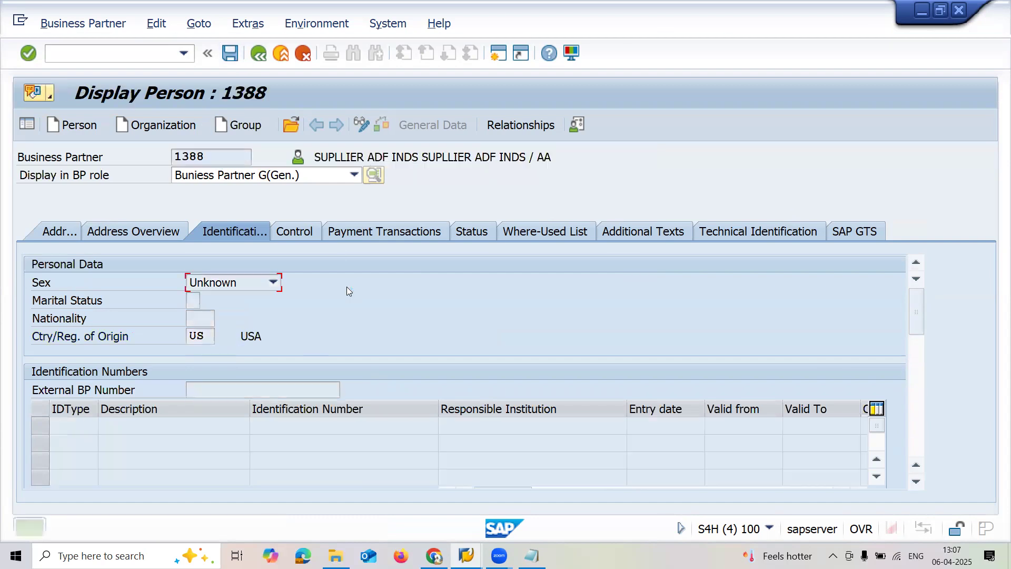
- Switch partner 1388 into change mode and add the ZVENDOR-L2W-1 role
left_click(365, 129)
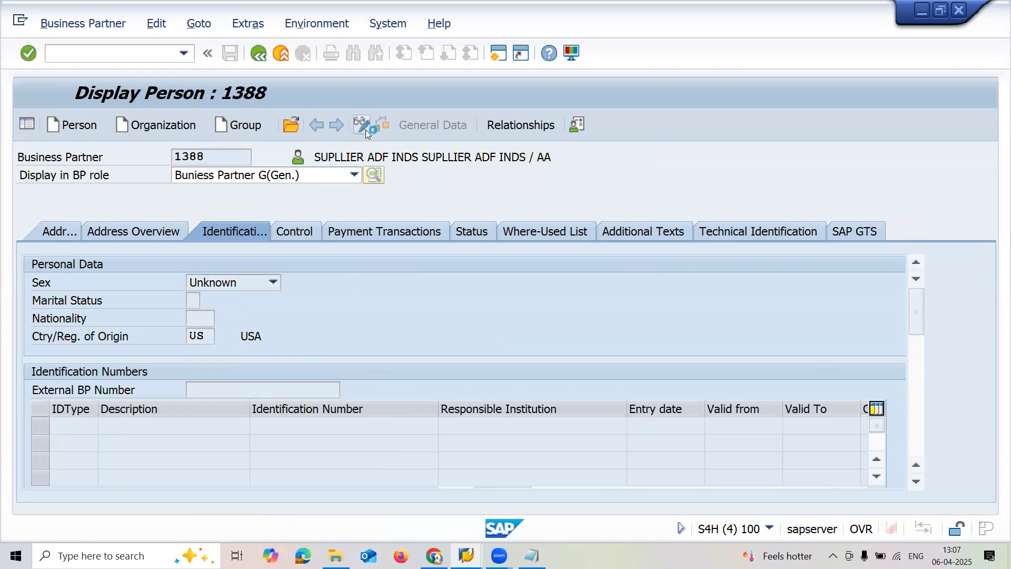
left_click(327, 179)
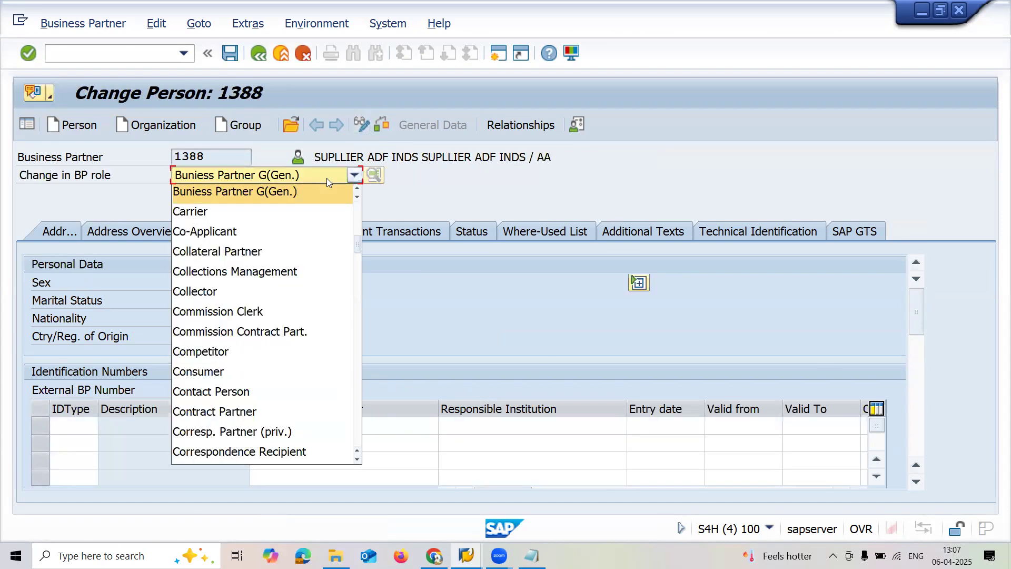
scroll(327, 179, "down", 15)
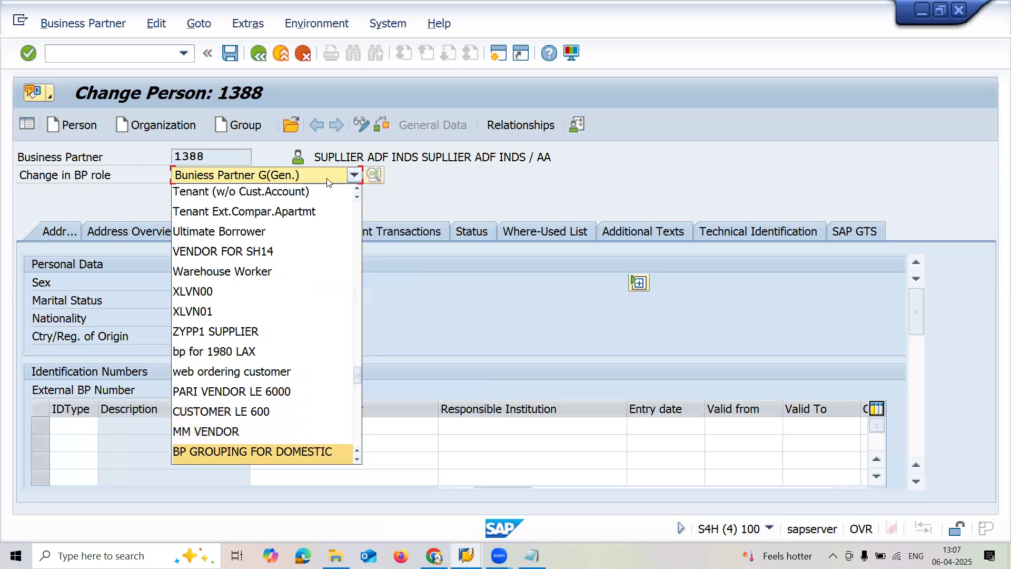
scroll(326, 179, "down", 19)
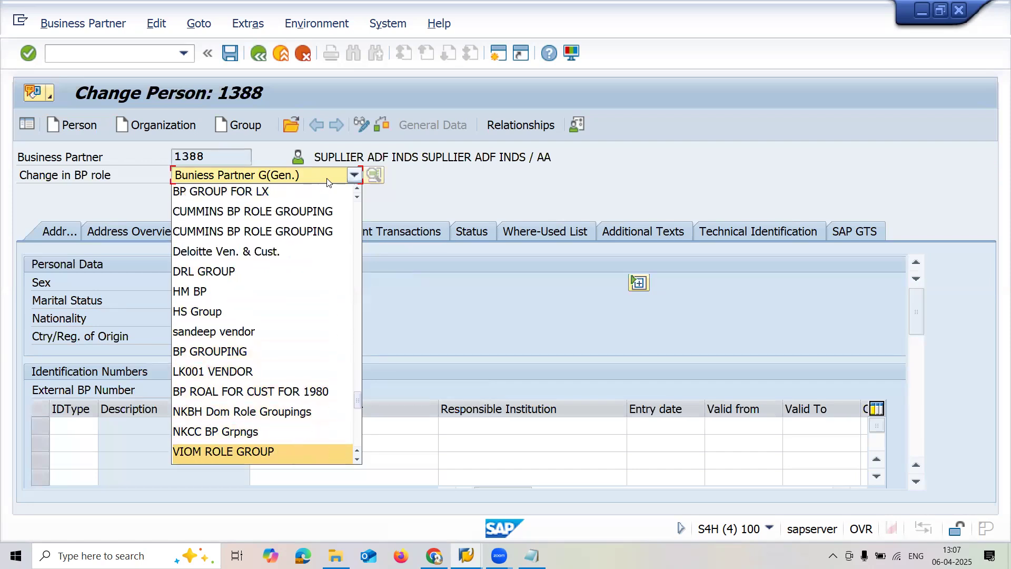
scroll(327, 182, "down", 13)
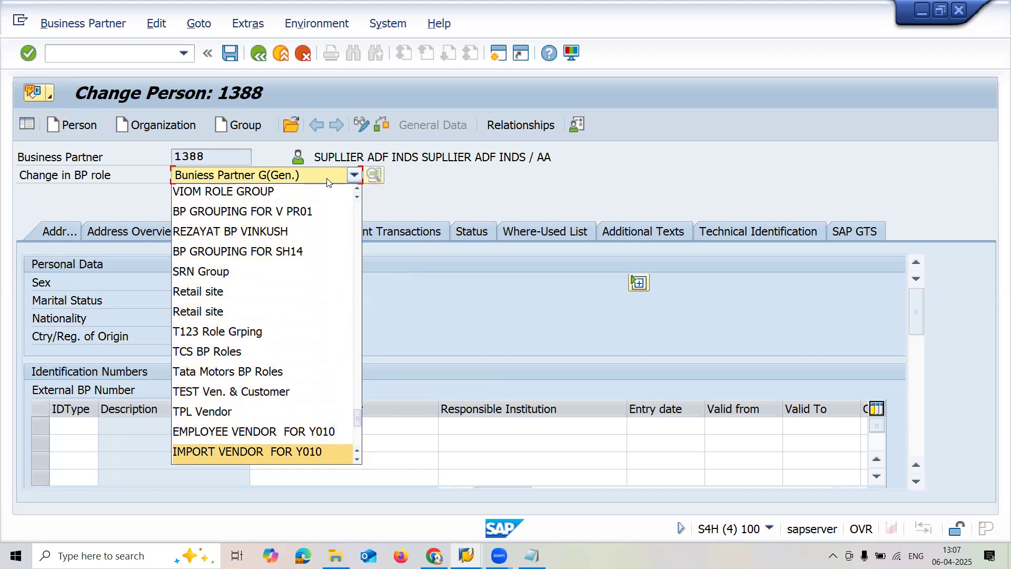
scroll(327, 182, "down", 6)
key("Return")
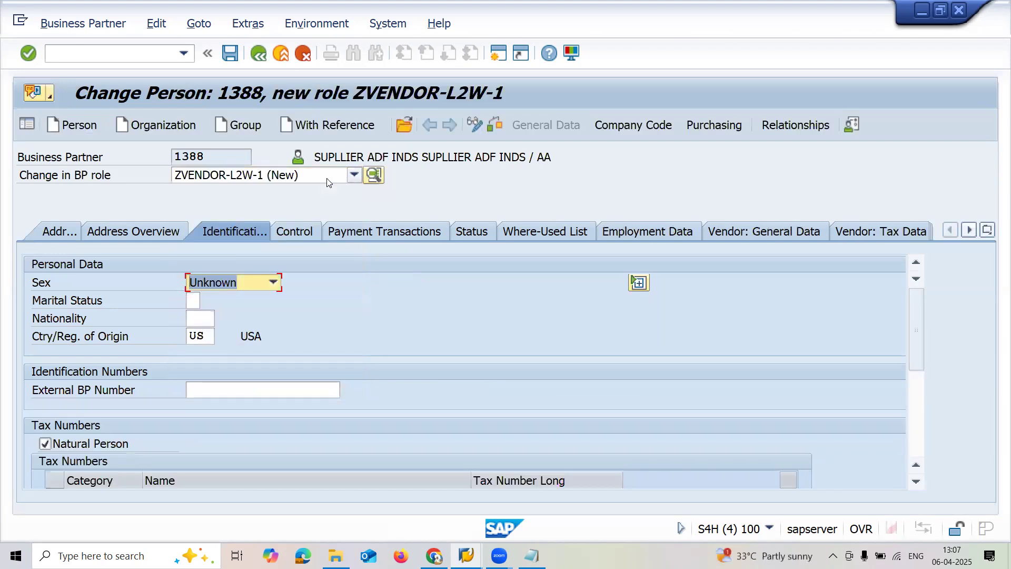
- Open company code 1710 data and enter reconciliation account 12110000, bringing up its value list
left_click(622, 127)
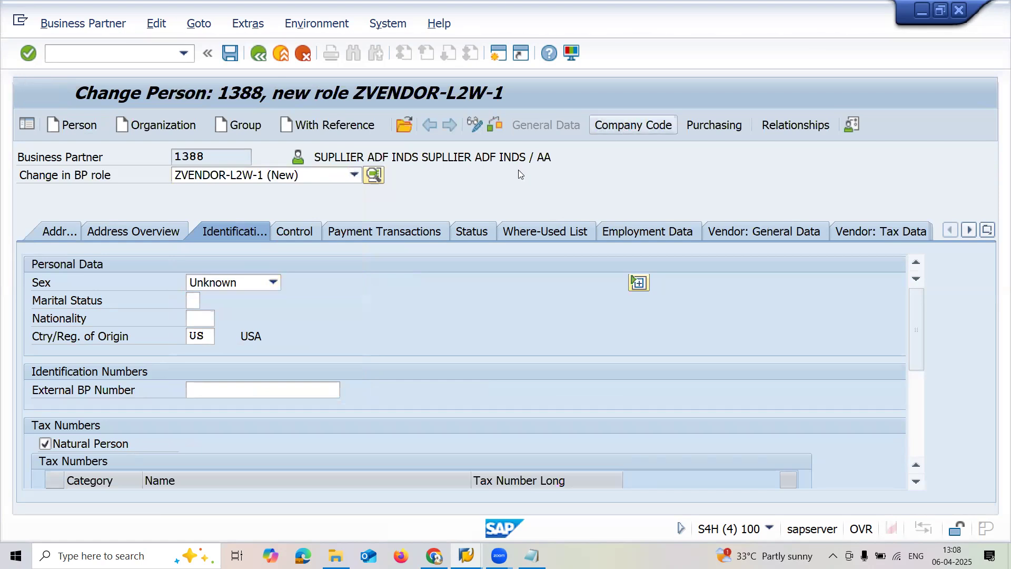
type("12110000")
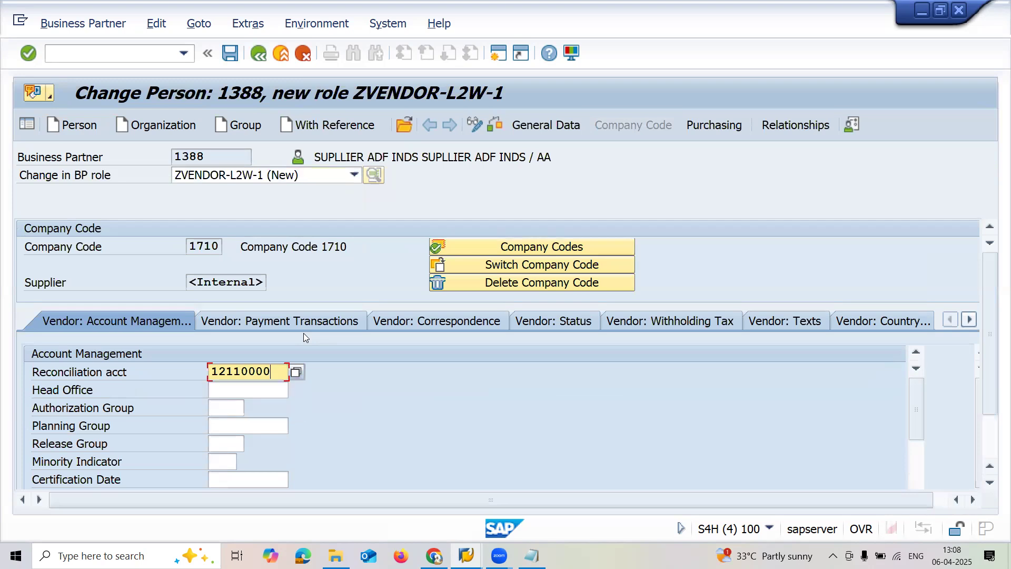
left_click(296, 372)
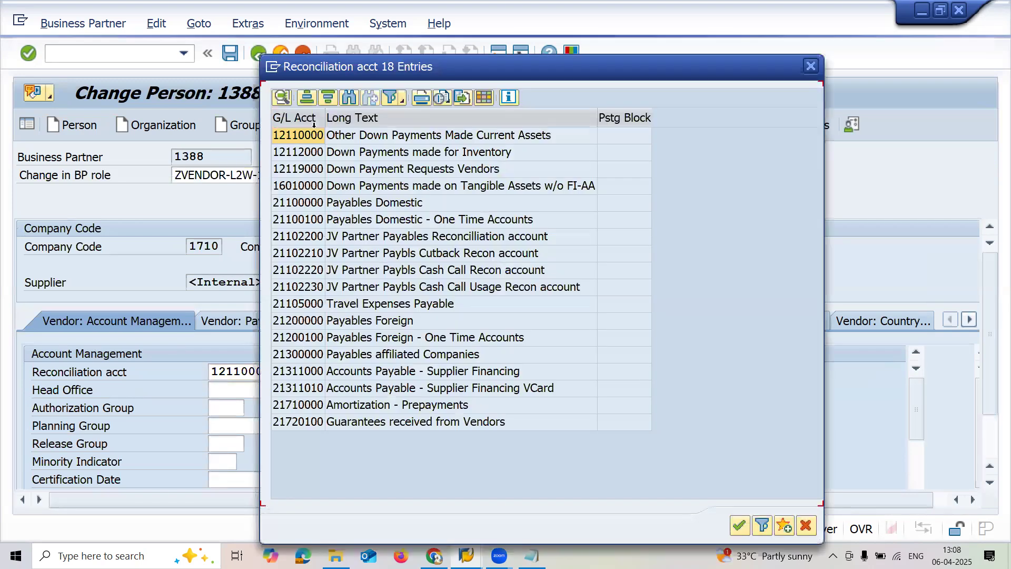
- Take 12110000 from the list, then delete company code 1710 and adopt GB10 instead
left_click(311, 136)
left_click(312, 135)
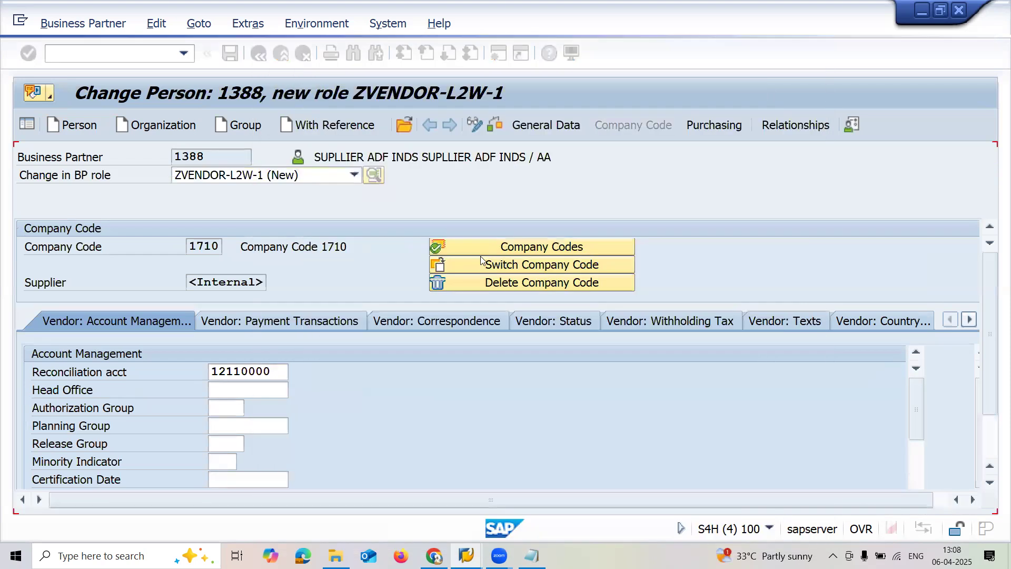
left_click(495, 247)
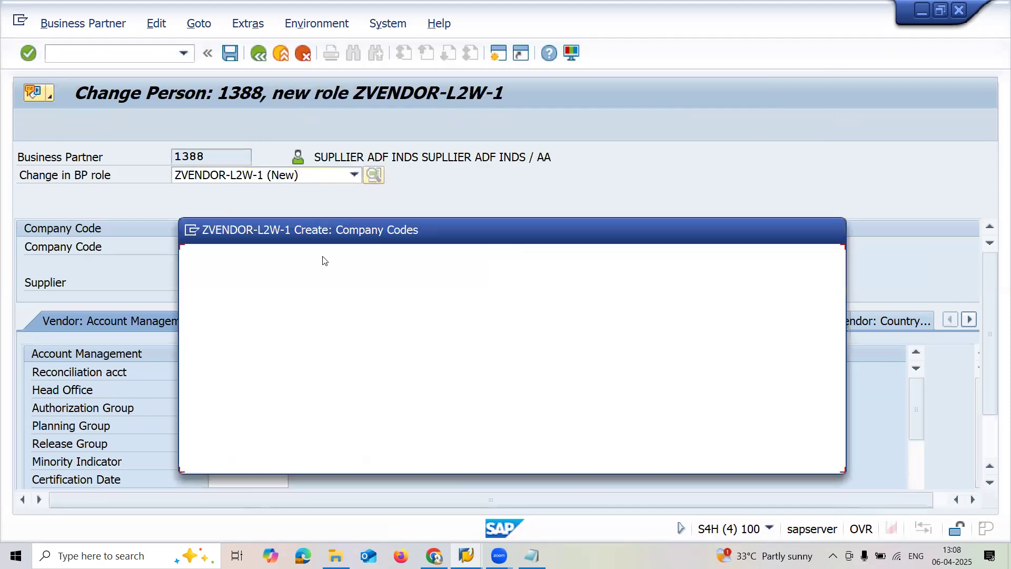
left_click(194, 300)
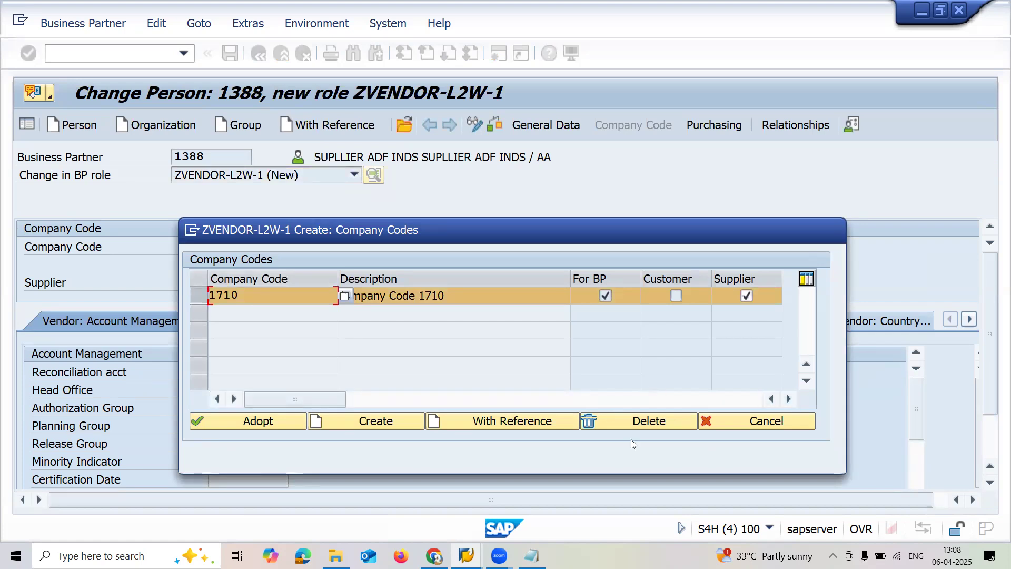
left_click(630, 421)
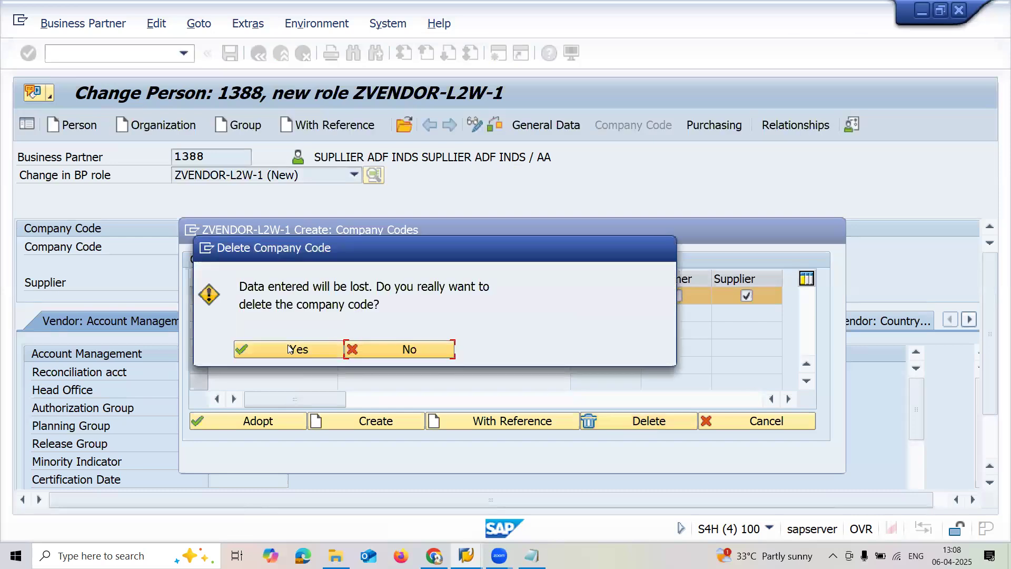
left_click(289, 349)
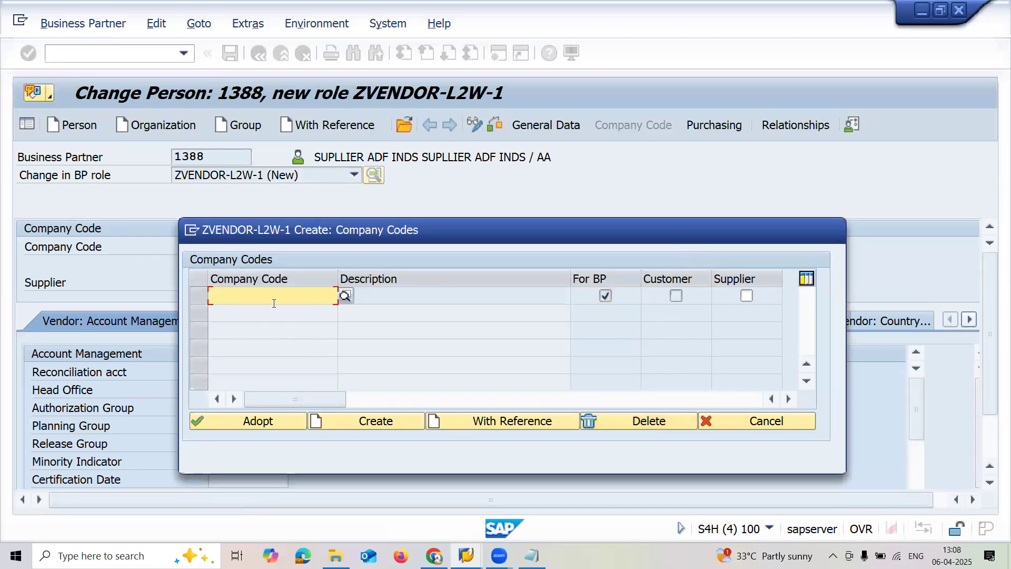
left_click(274, 298)
left_click(252, 311)
left_click(264, 428)
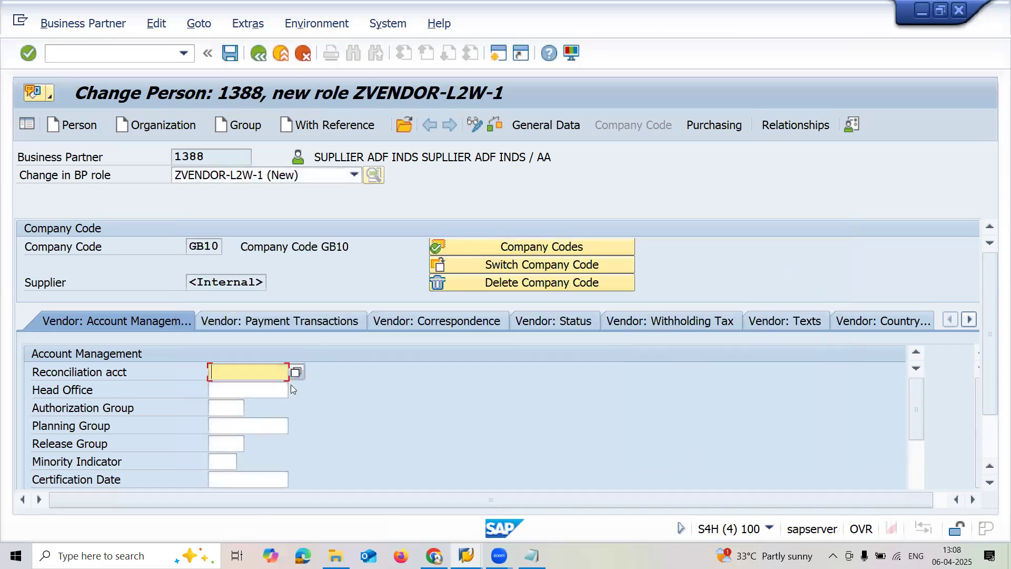
- Give GB10 reconciliation account 12110000 and correspondence language EN, then save supplier 30729
left_click(294, 374)
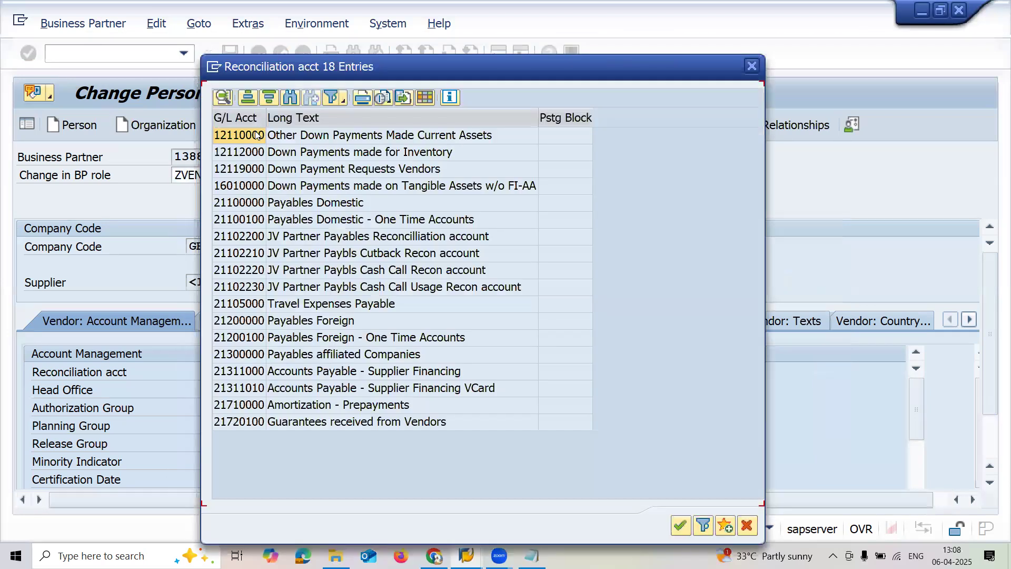
double_click(256, 134)
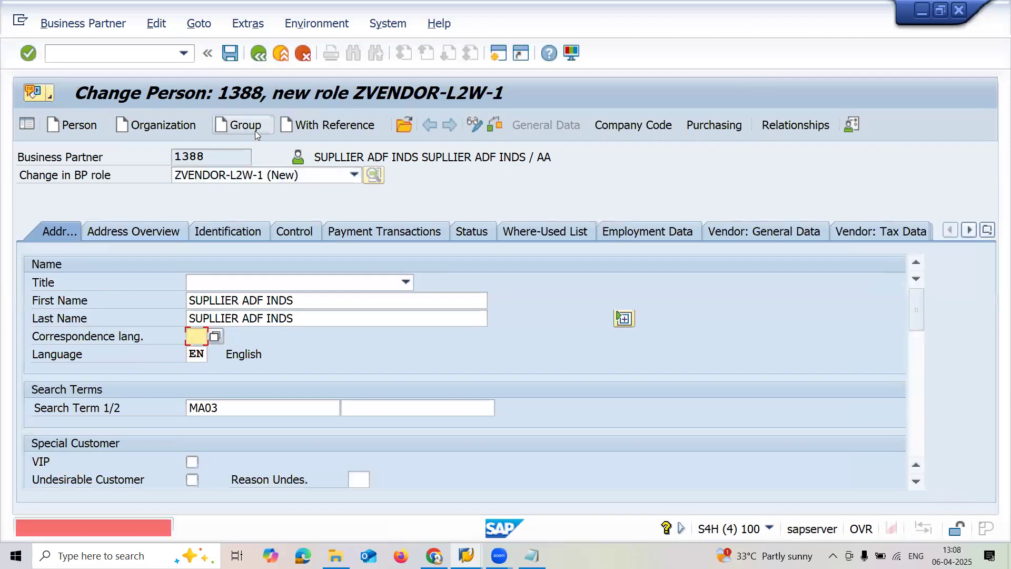
type("EN")
key("Return")
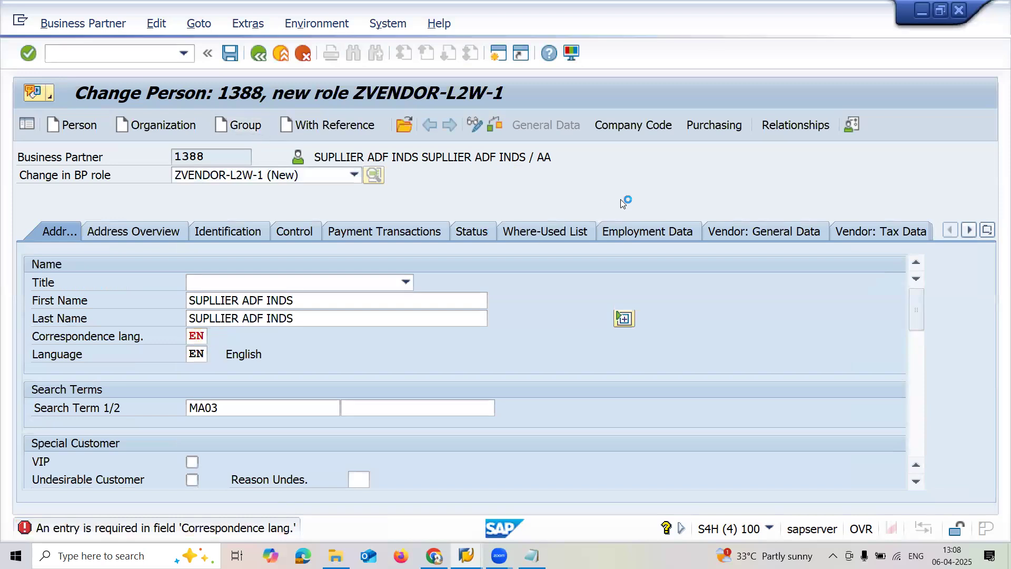
left_click(642, 129)
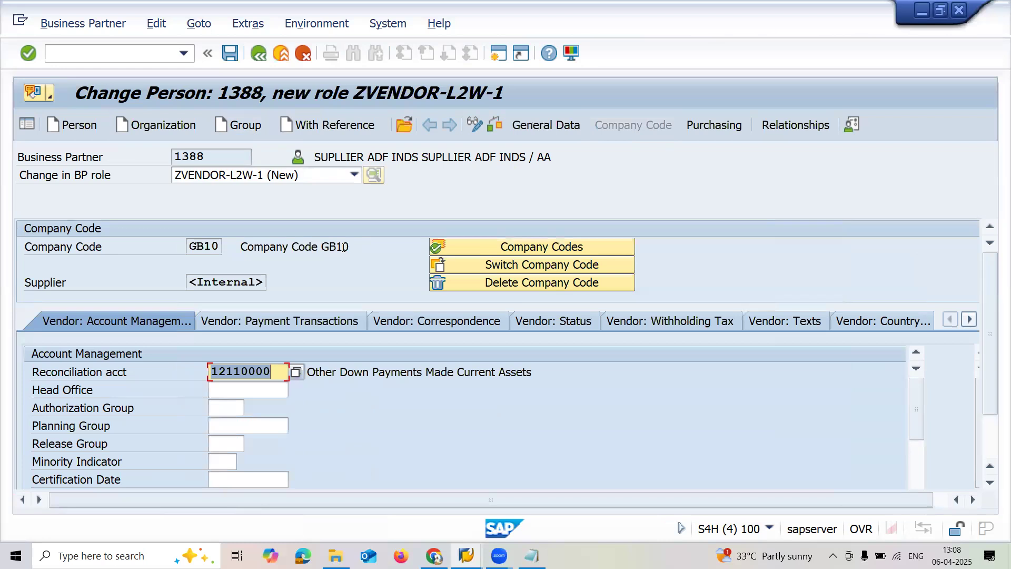
left_click(232, 53)
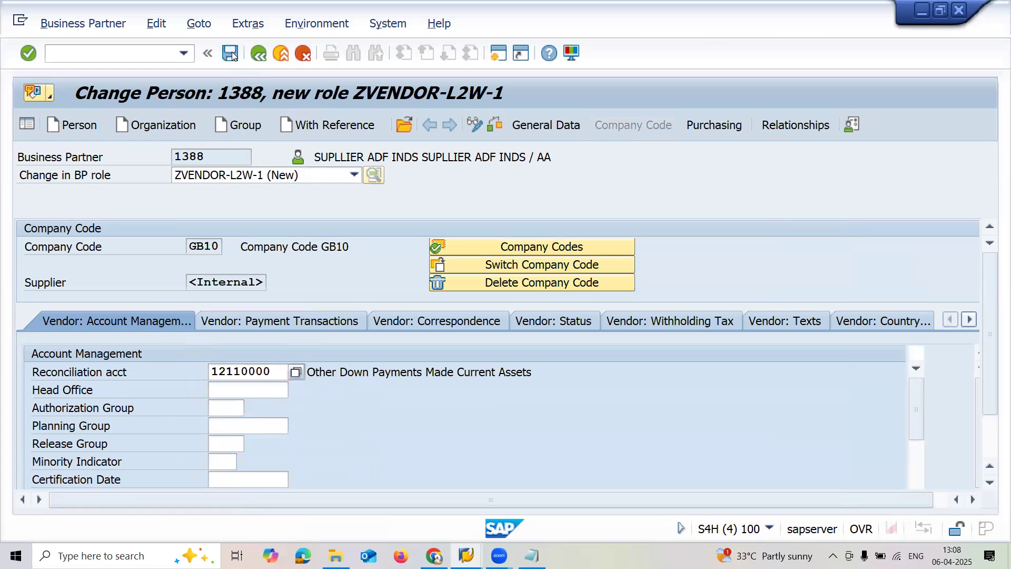
- Copy supplier number 30729 into the Notepad notes after BP, then open the Purchasing data
double_click(229, 282)
key("ctrl+c")
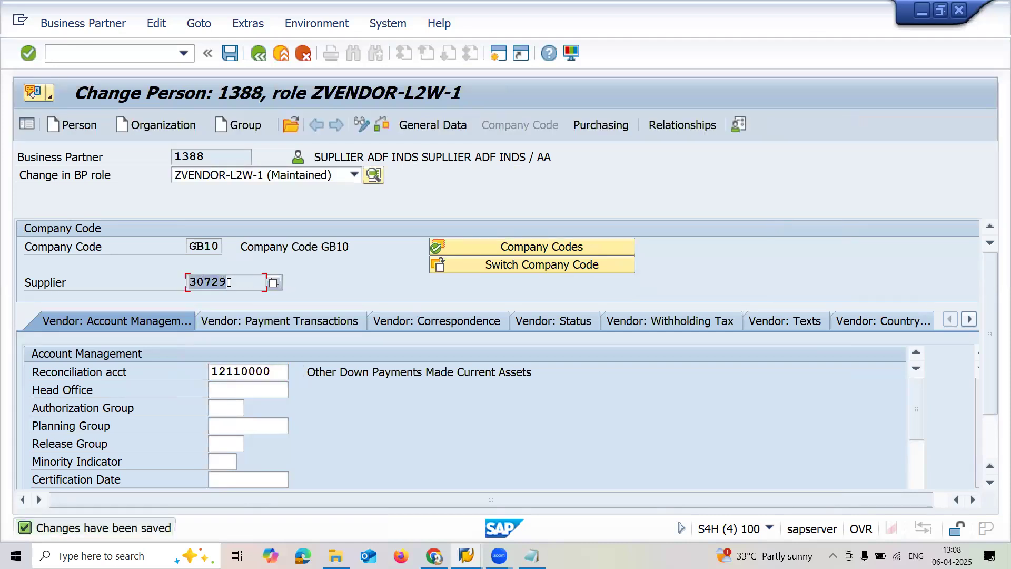
mouse_move(532, 555)
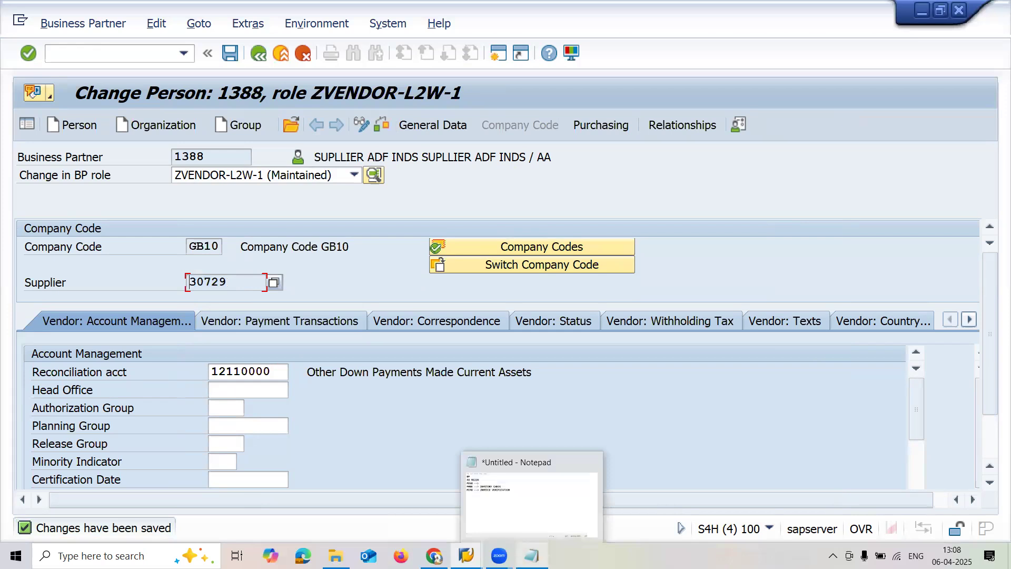
left_click(536, 499)
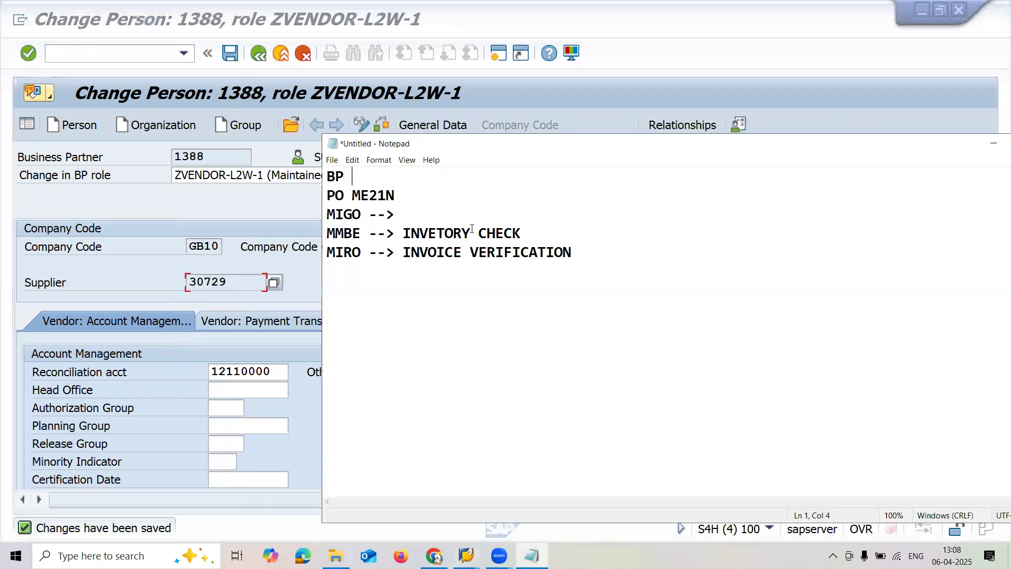
key("ctrl+v")
key("alt+Tab")
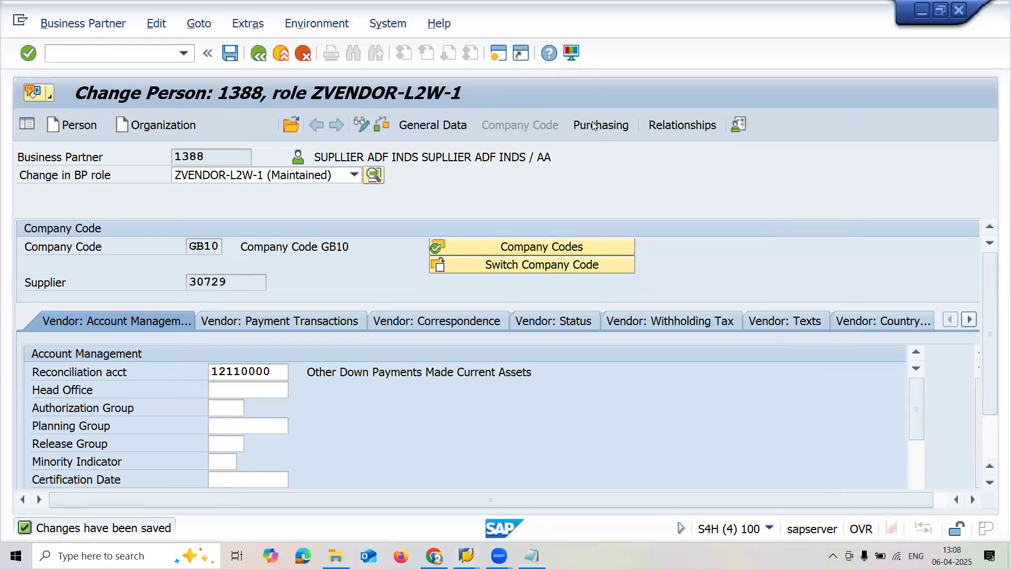
left_click(593, 126)
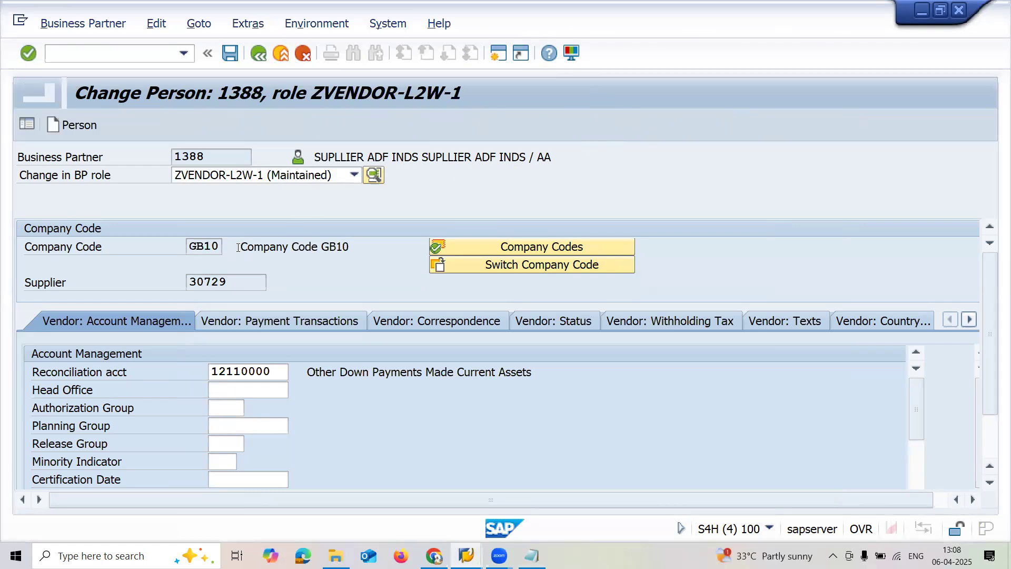
- Choose purchasing organization MA01 from the recently used entries
left_click(201, 245)
key("Down")
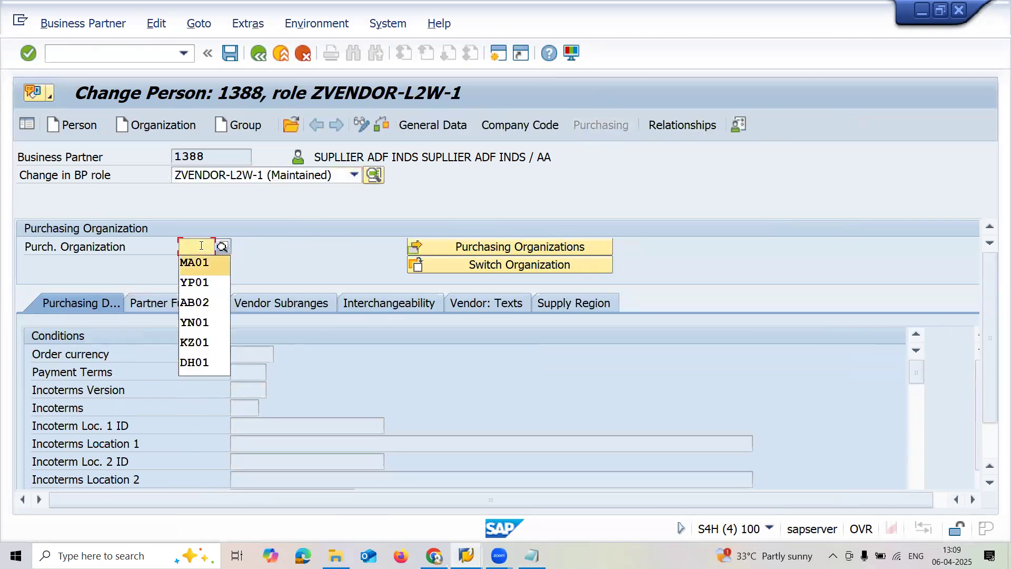
key("Return")
key("Return")
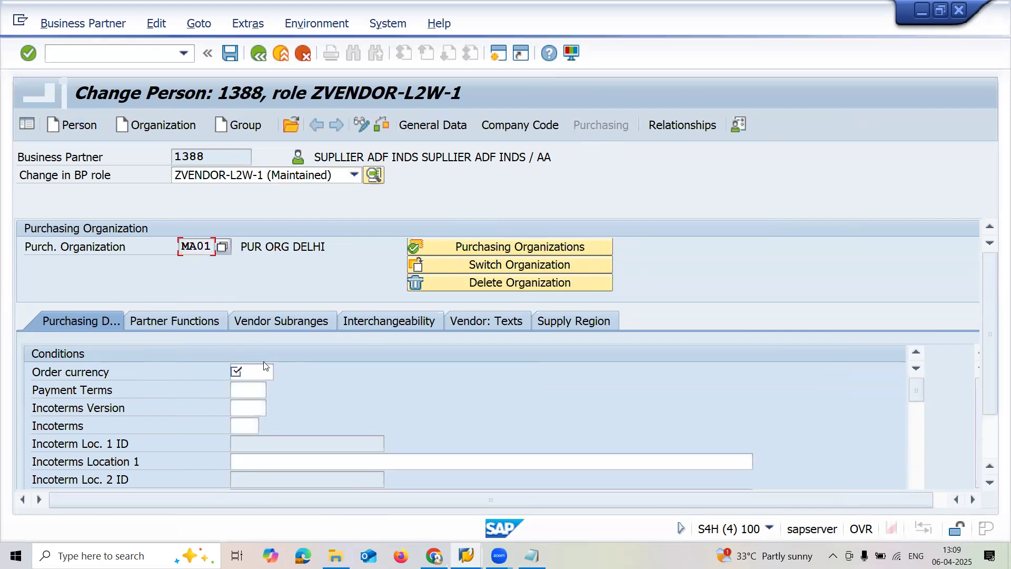
- Set the supplier's order currency to USD and save the change
left_click(261, 370)
key("Down")
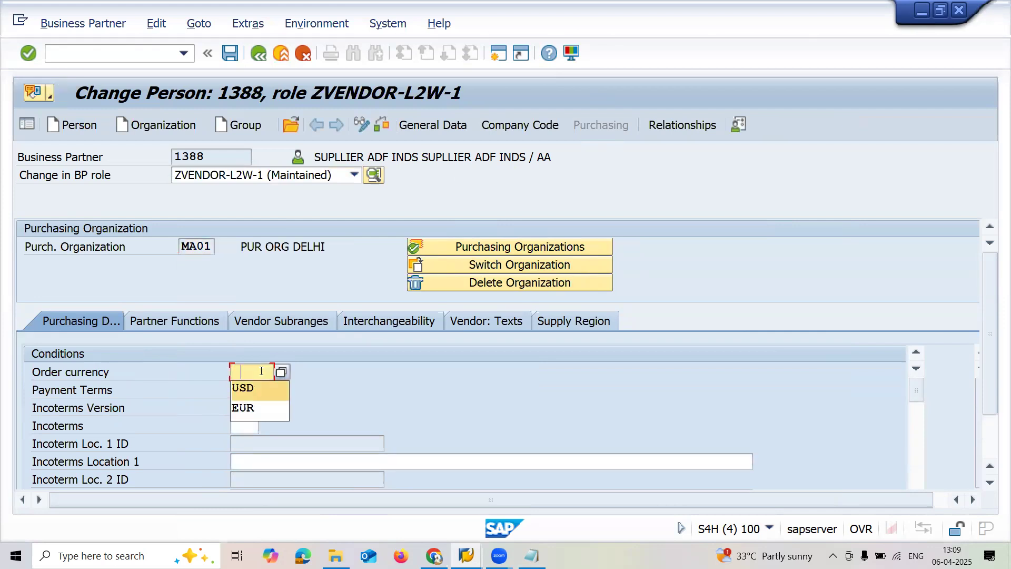
key("Return")
left_click(230, 54)
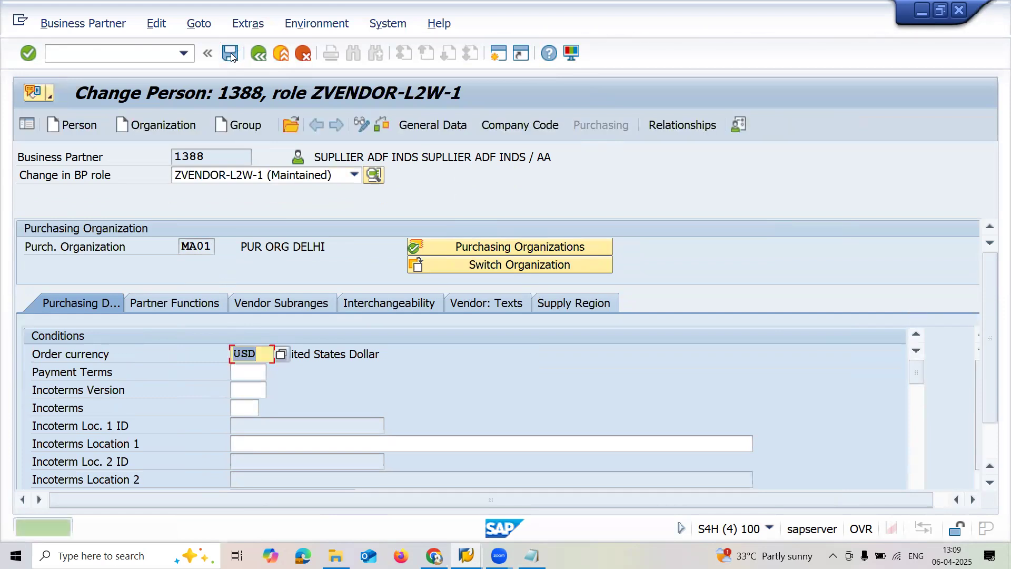
left_click(230, 54)
left_click(142, 54)
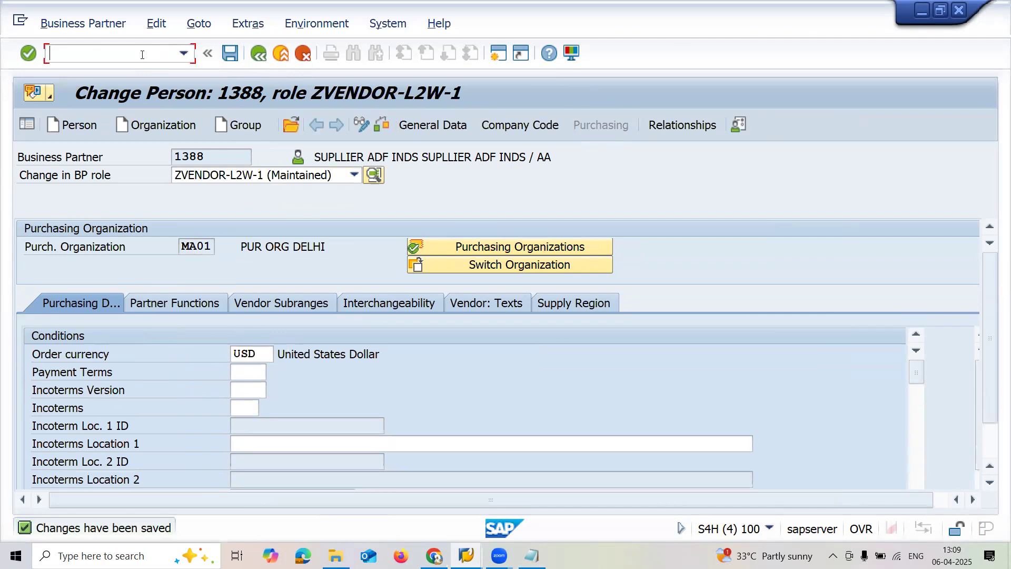
- Start a new purchase order in ME21N and paste in the new supplier
type("/N")
key("Return")
type("ME21N")
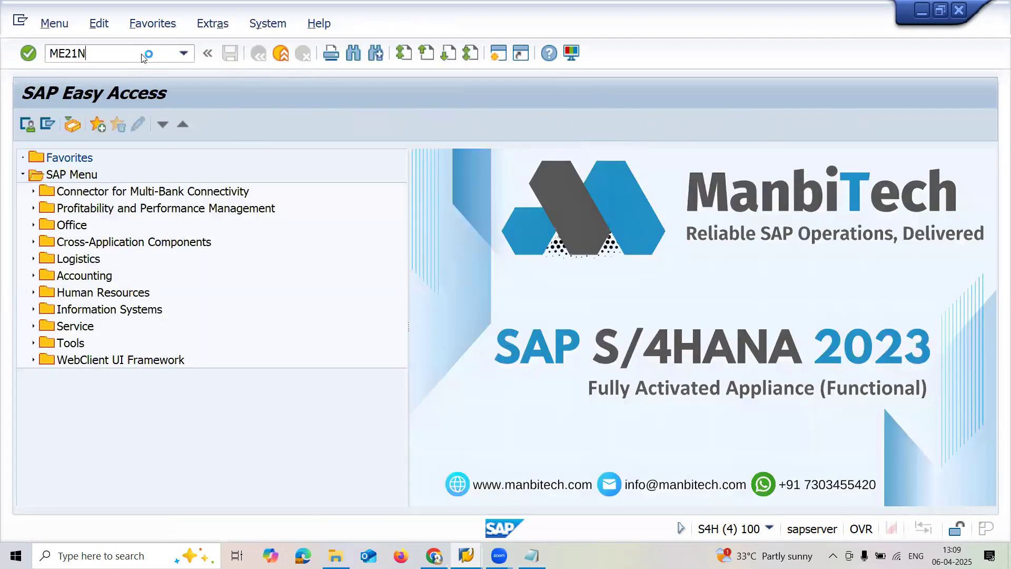
key("Return")
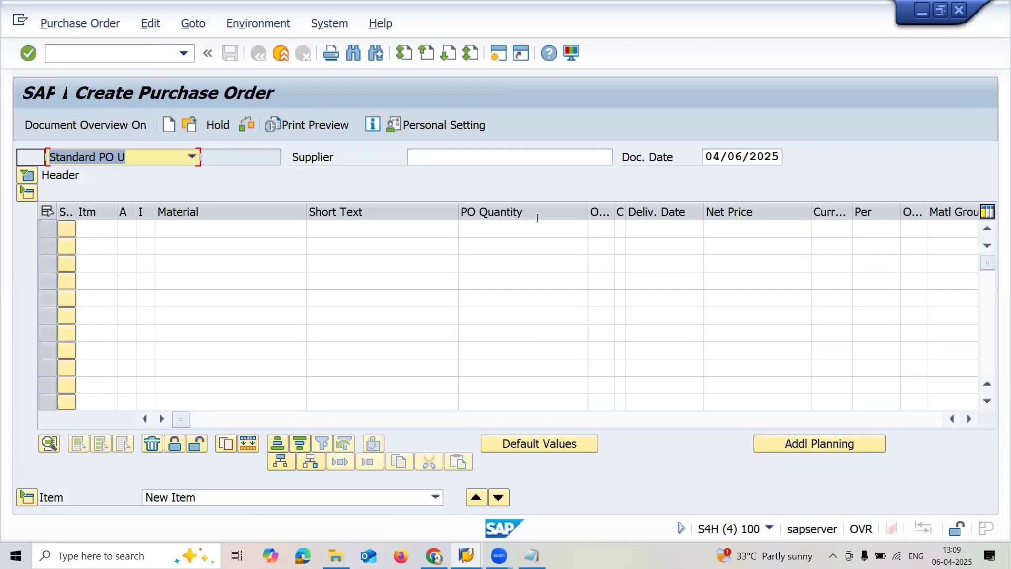
key("ctrl+v")
key("Return")
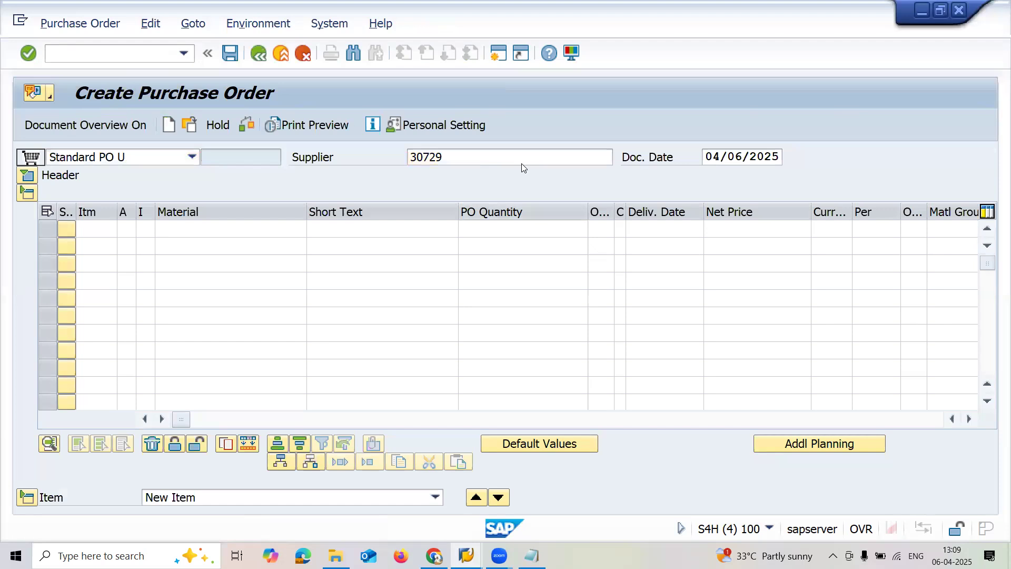
- Set purchasing organization MA01 and purchasing group 001 in the order's org data
left_click(182, 210)
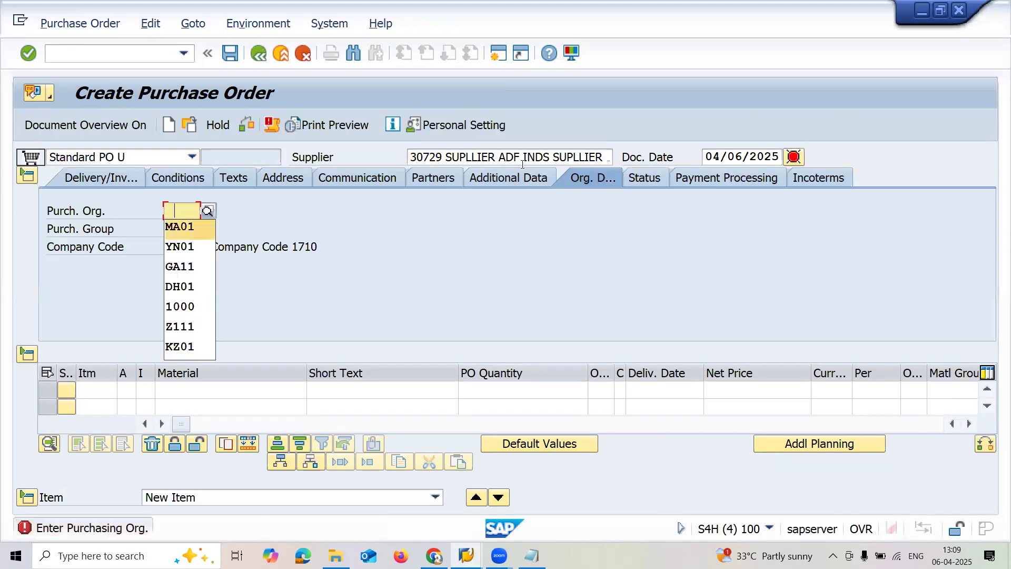
left_click(179, 226)
key("Return")
key("Down")
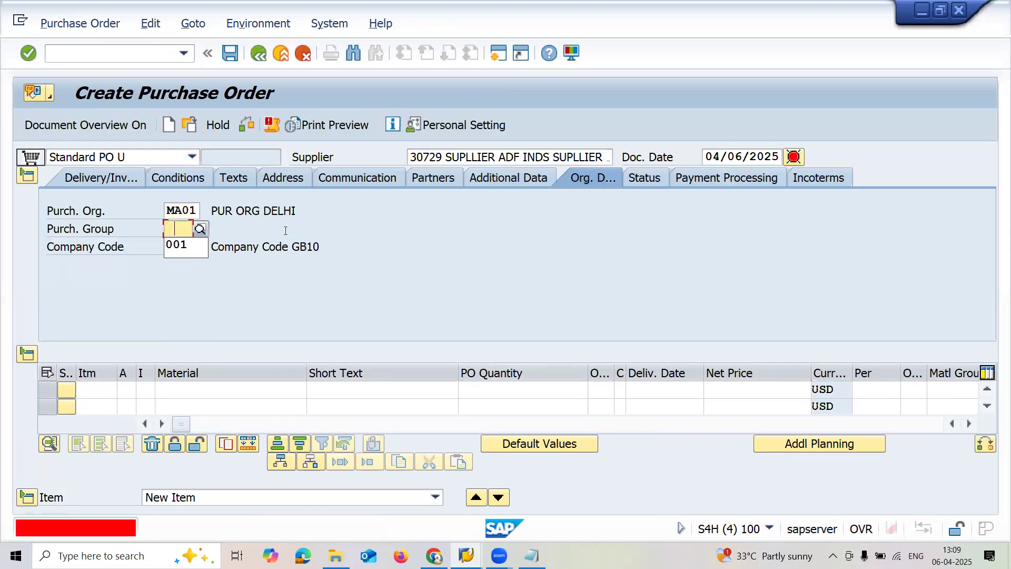
key("Return")
key("Return")
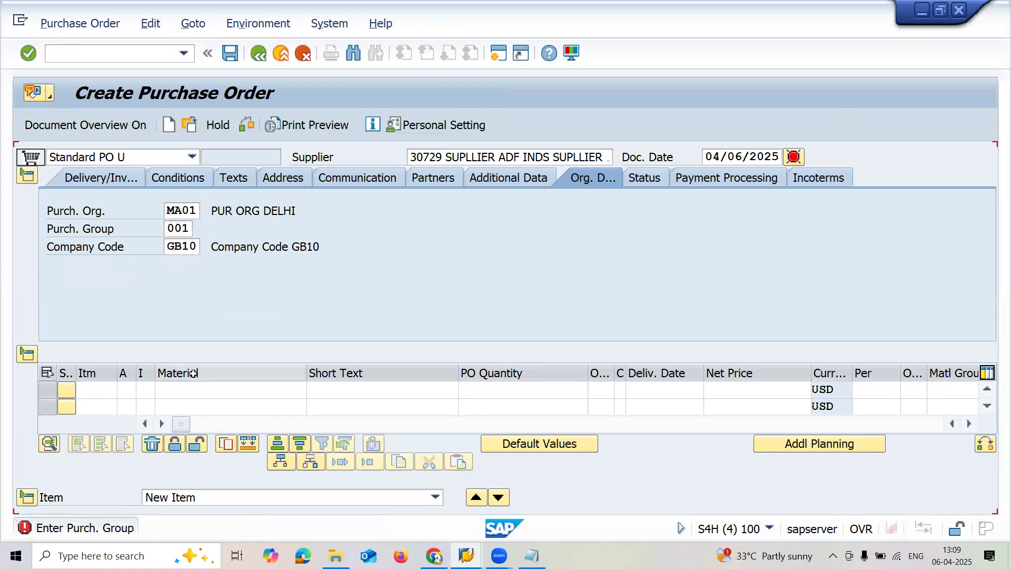
- Enter material 500019 on item 10 with an initial net price of 1500
left_click(194, 390)
key("Down")
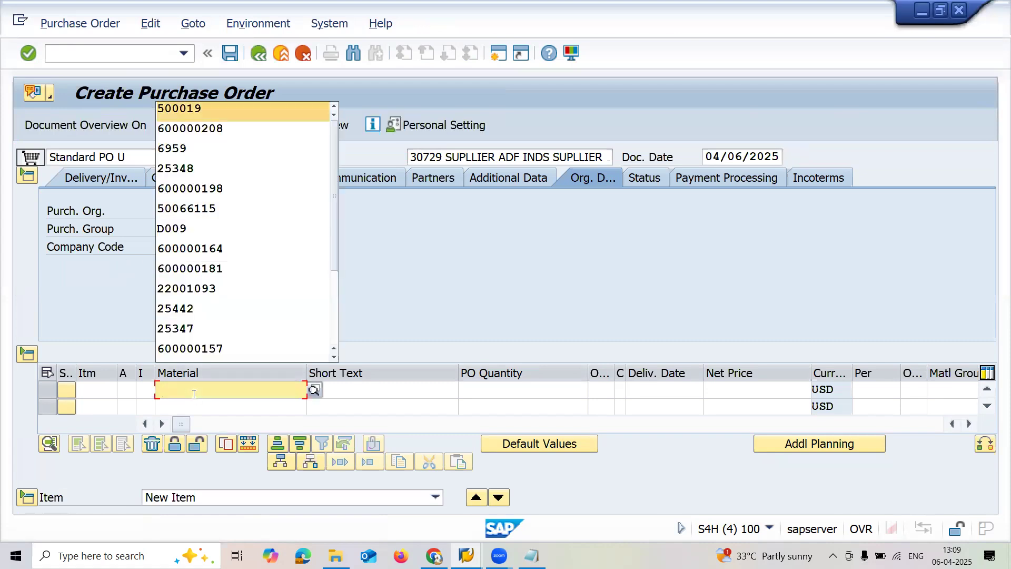
key("Return")
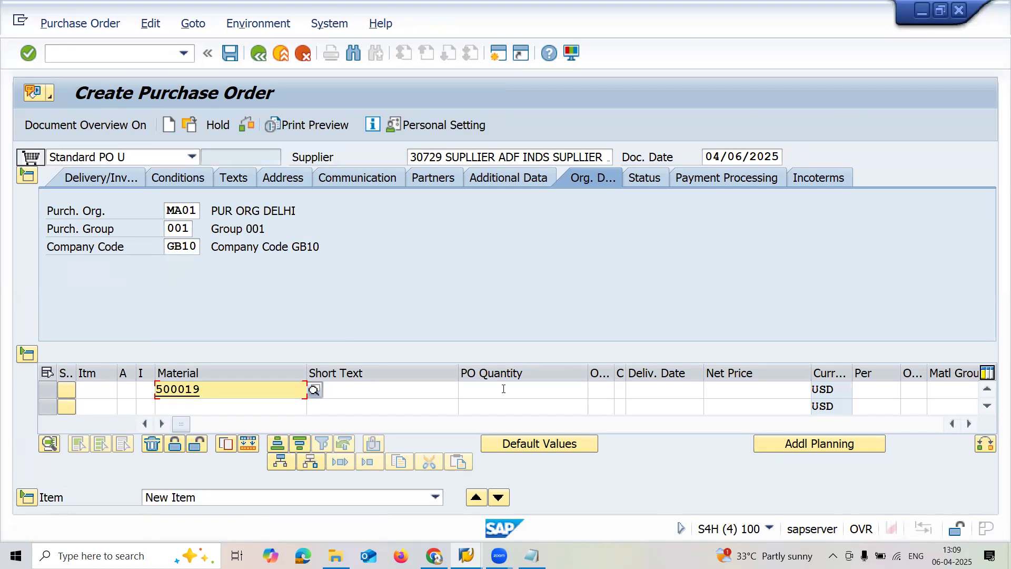
left_click(503, 389)
key("Return")
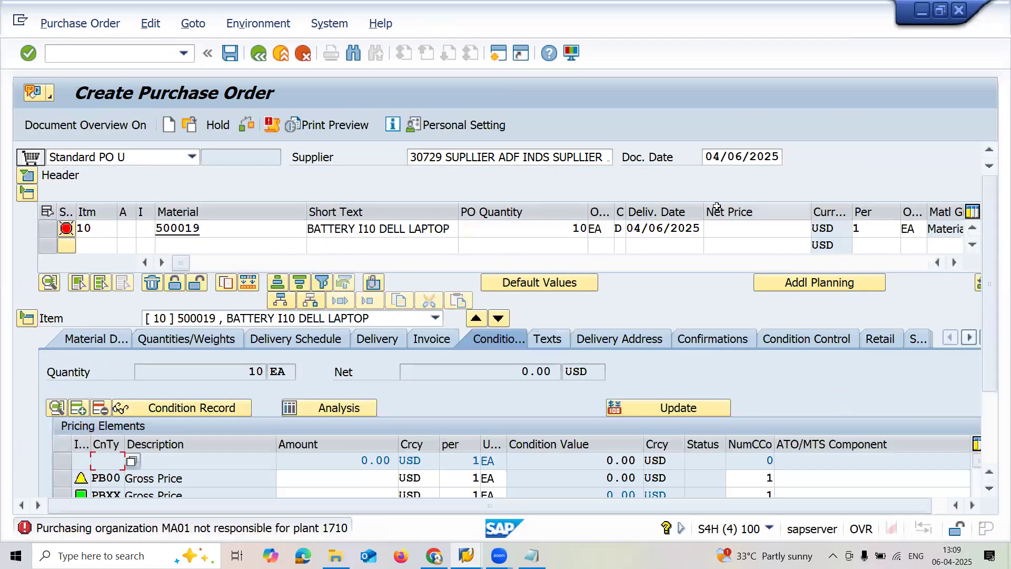
left_click(723, 229)
type("1")
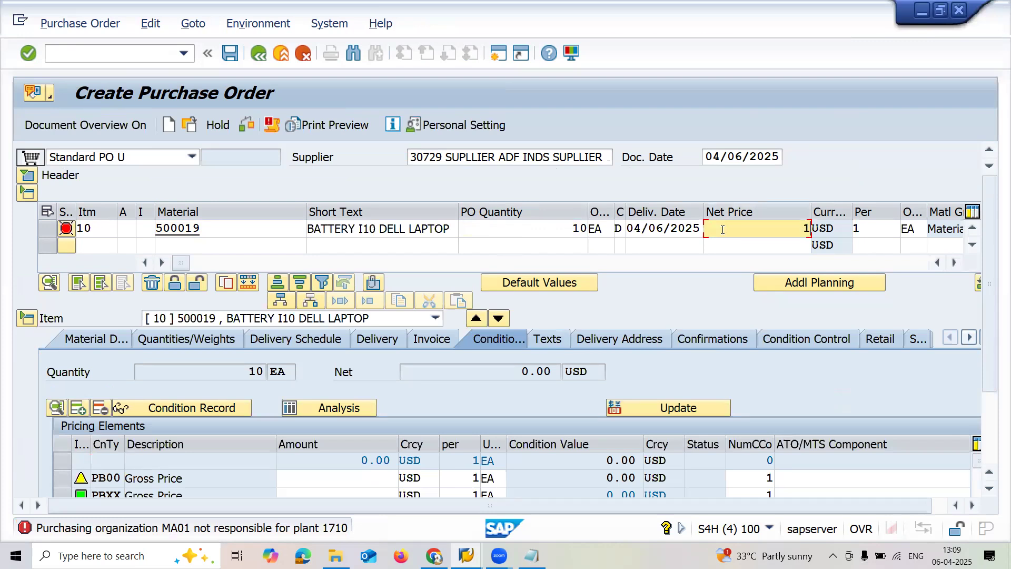
type("500")
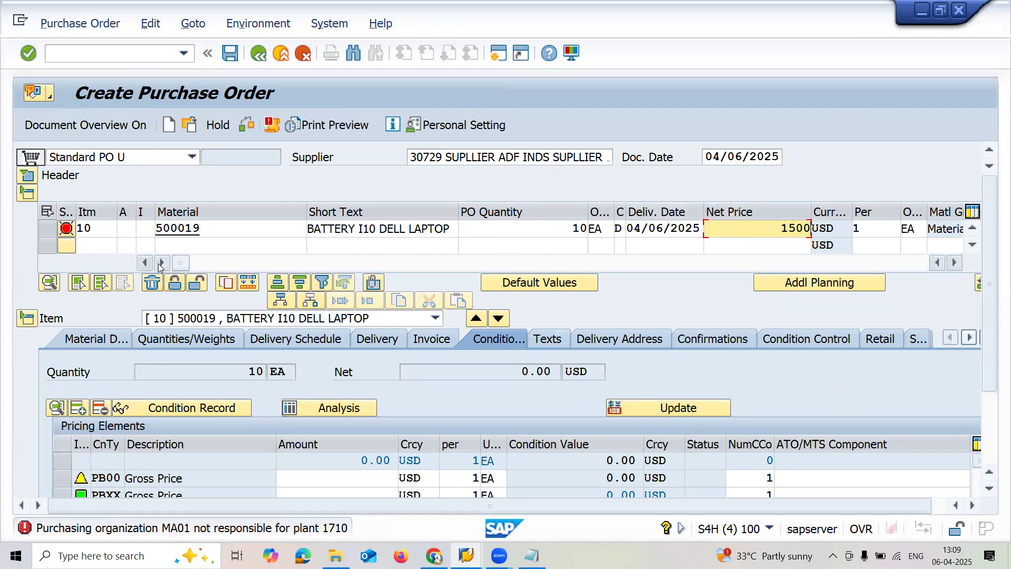
- Set the item's plant and storage location both to MA03
left_click(162, 262)
left_click(161, 263)
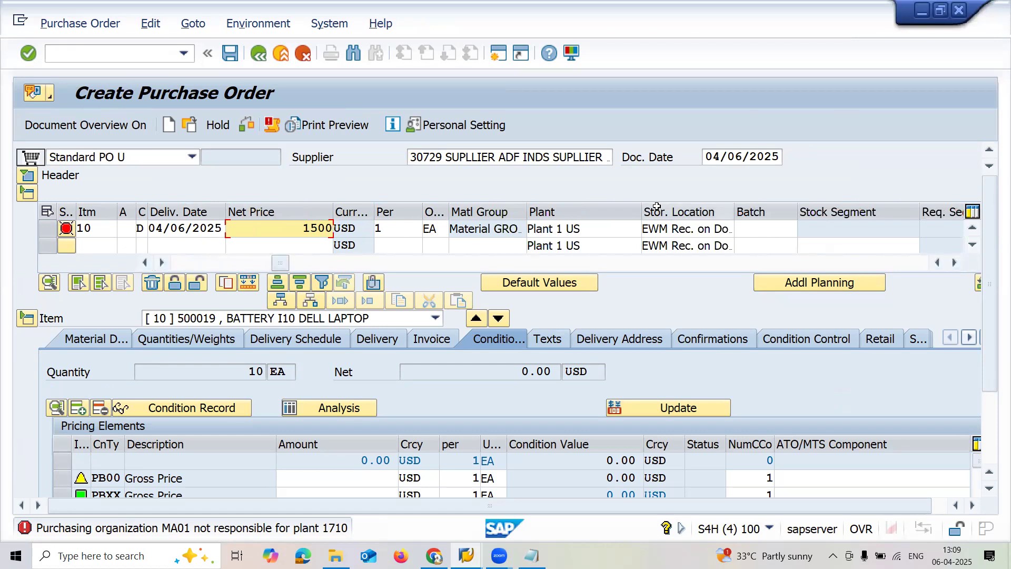
left_click(597, 226)
key("shift+Home")
key("BackSpace")
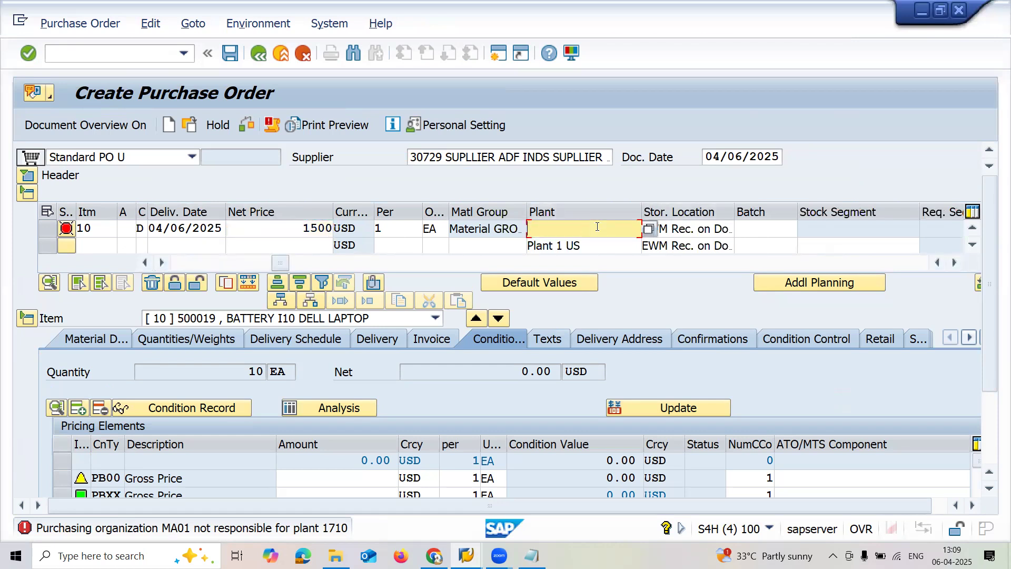
type("MA03")
key("Tab")
type("M")
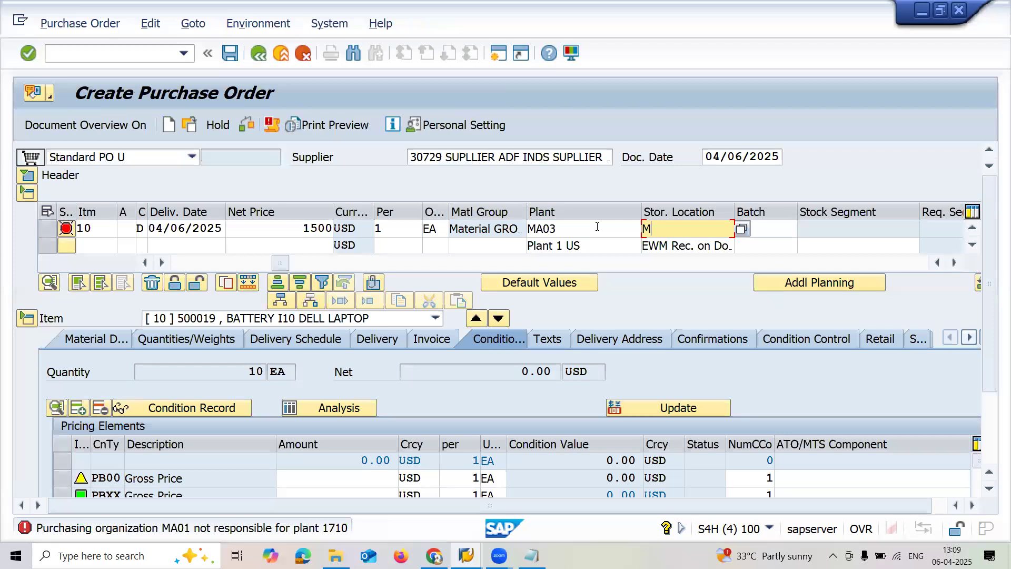
type("A03")
key("Return")
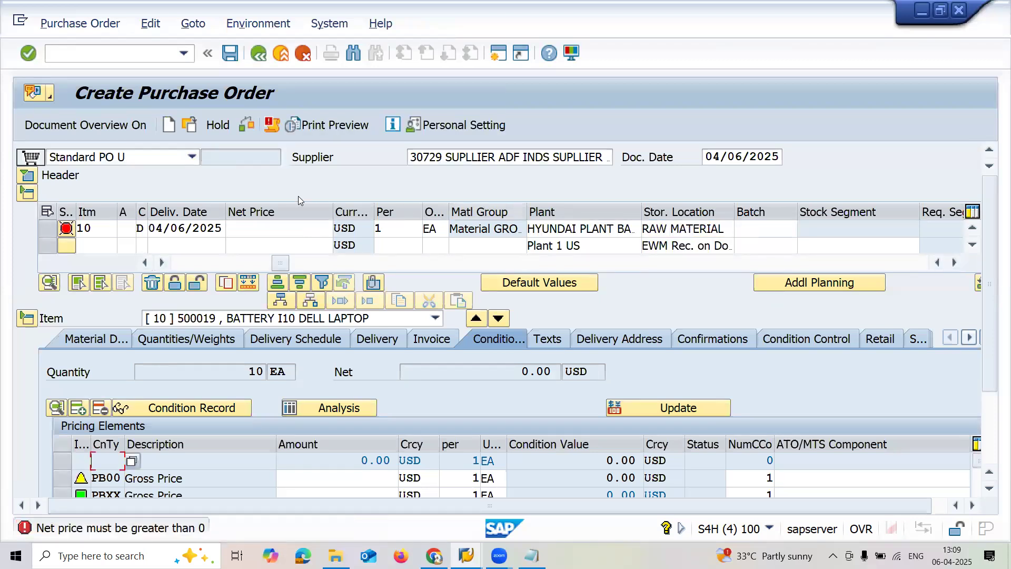
- Correct the net price to 1,100.00 and save the purchase order
left_click(300, 223)
type("1100")
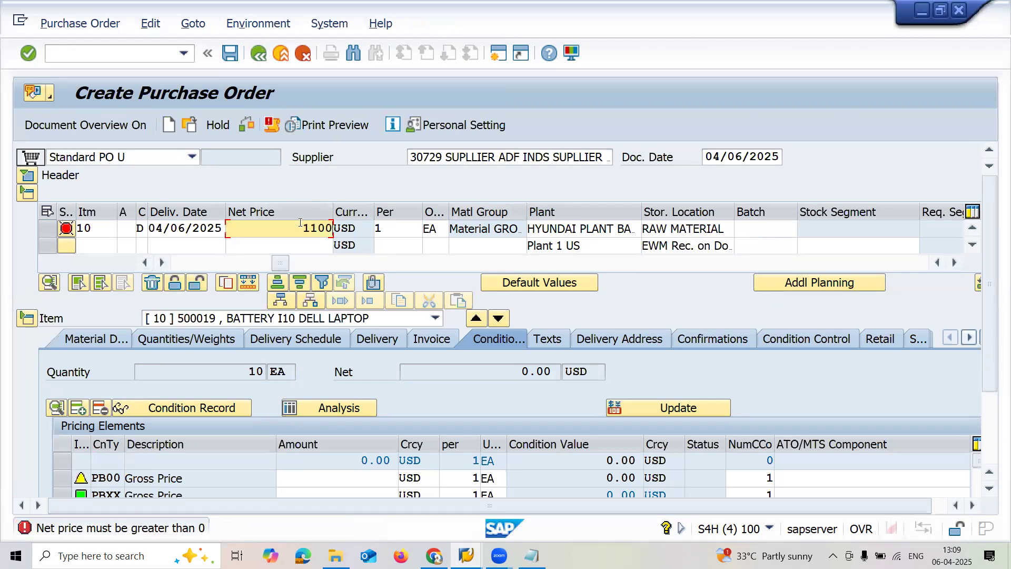
key("Return")
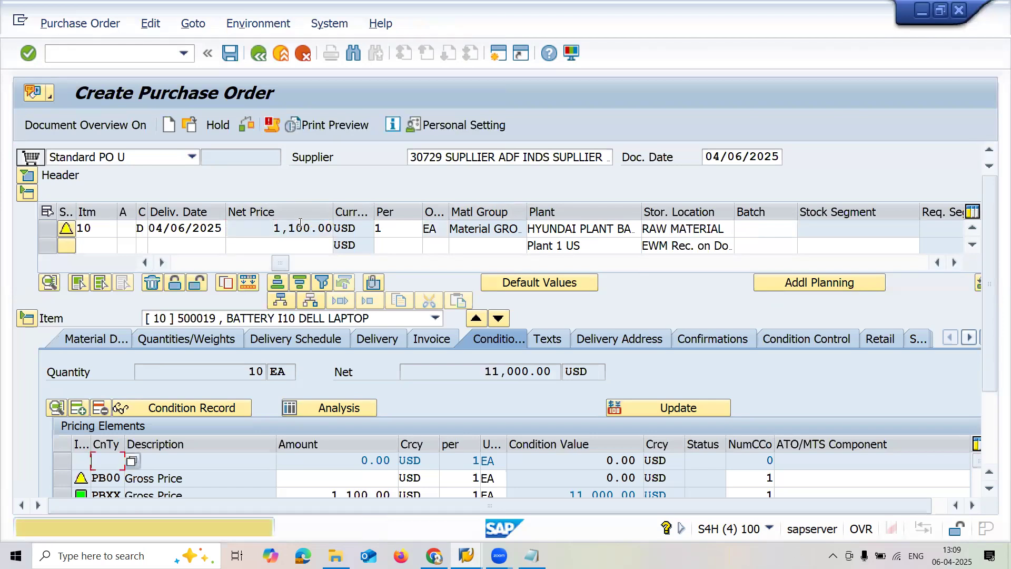
left_click(229, 54)
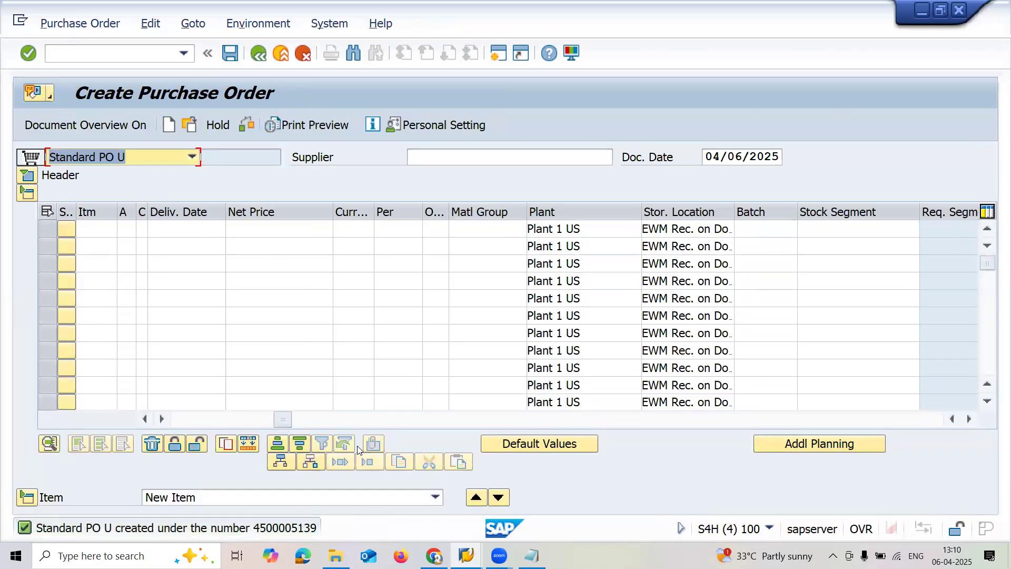
- Copy the new purchase order number from the creation message's full text
double_click(306, 530)
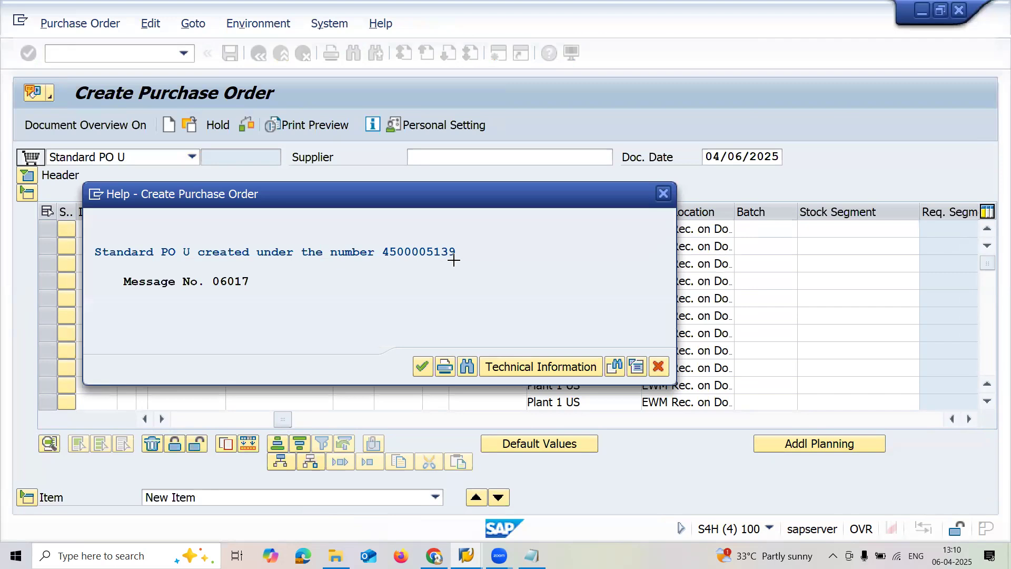
left_click_drag(454, 260, 382, 258)
key("ctrl+c")
left_click(658, 366)
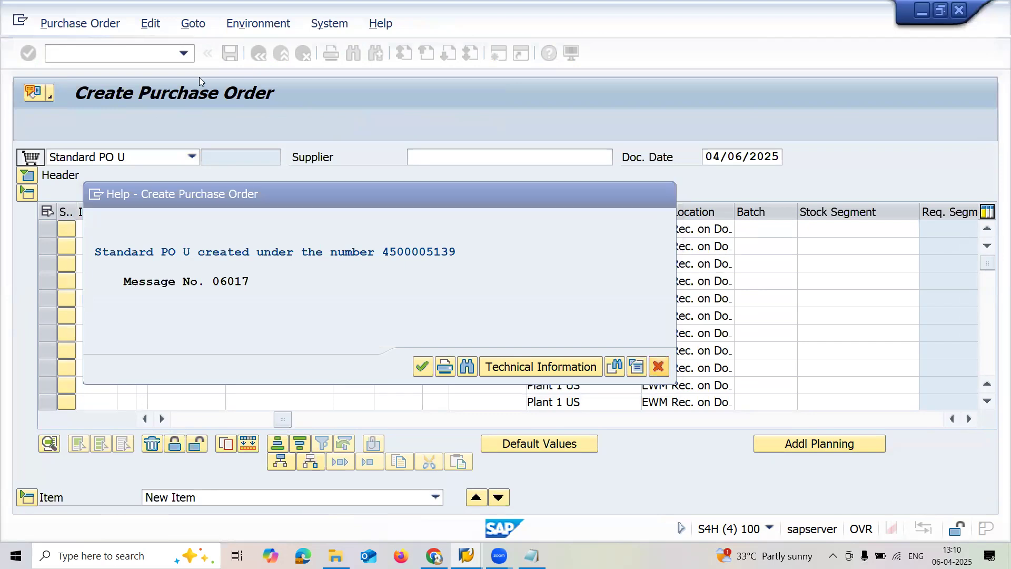
- Submit the next transaction code to move on from the order screen
left_click(126, 53)
type("/")
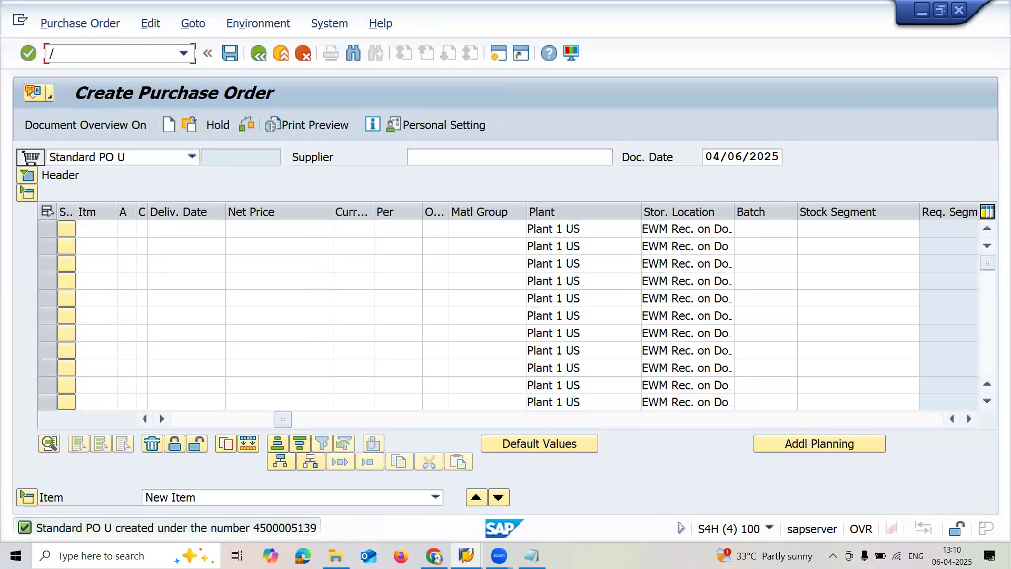
type("NME23N")
key("Return")
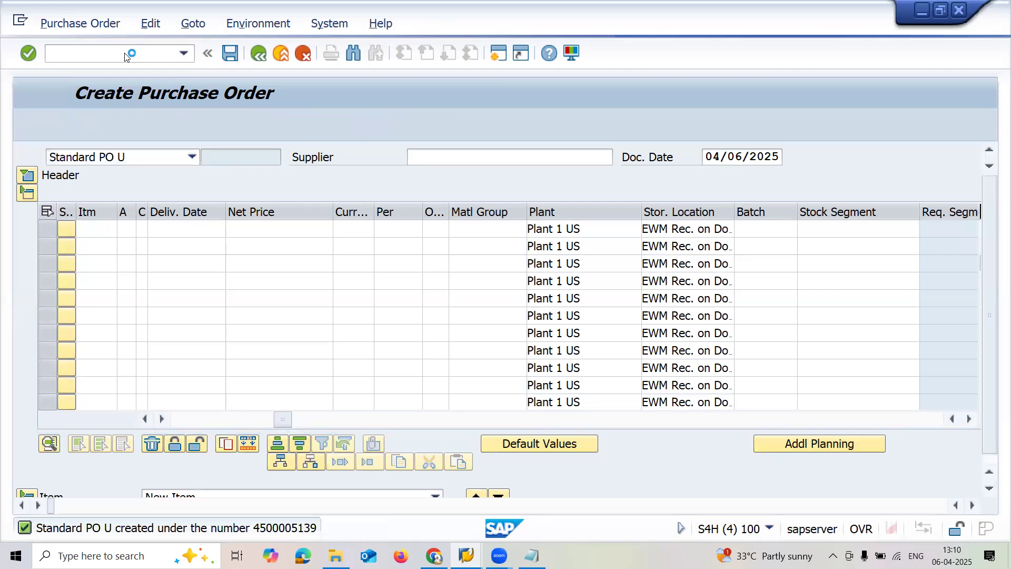
key("ctrl+v")
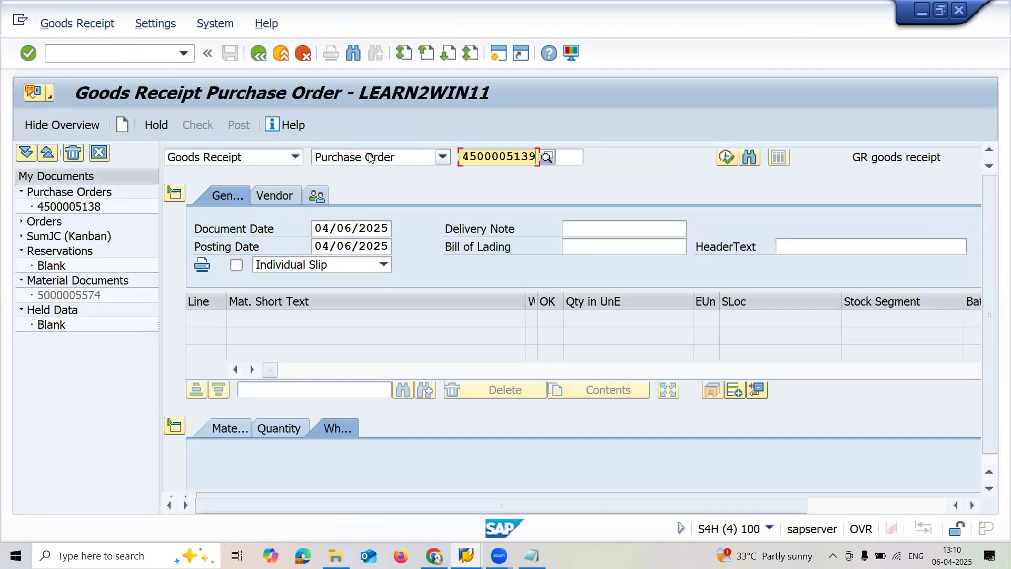
key("Return")
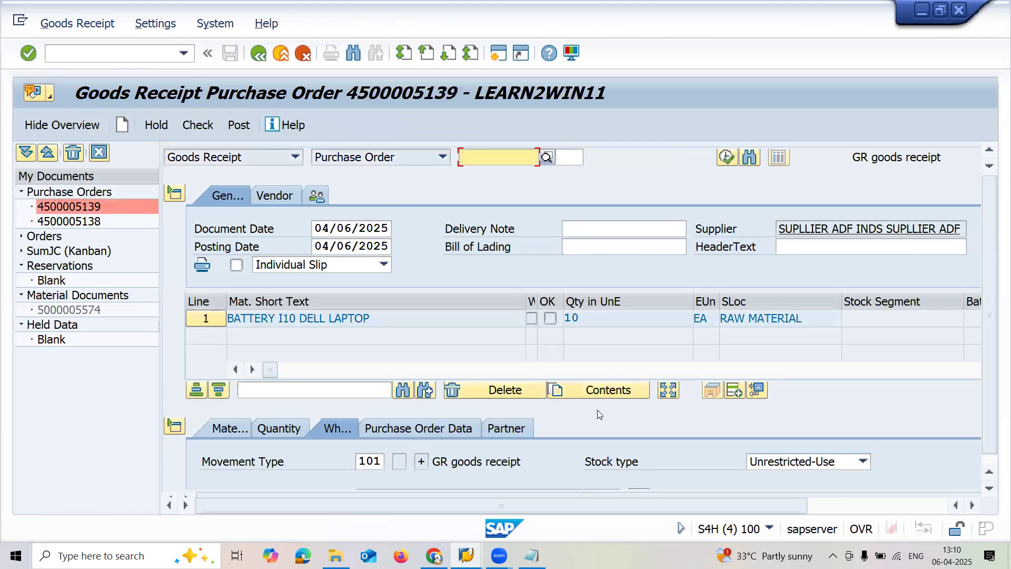
scroll(961, 463, "right", 5)
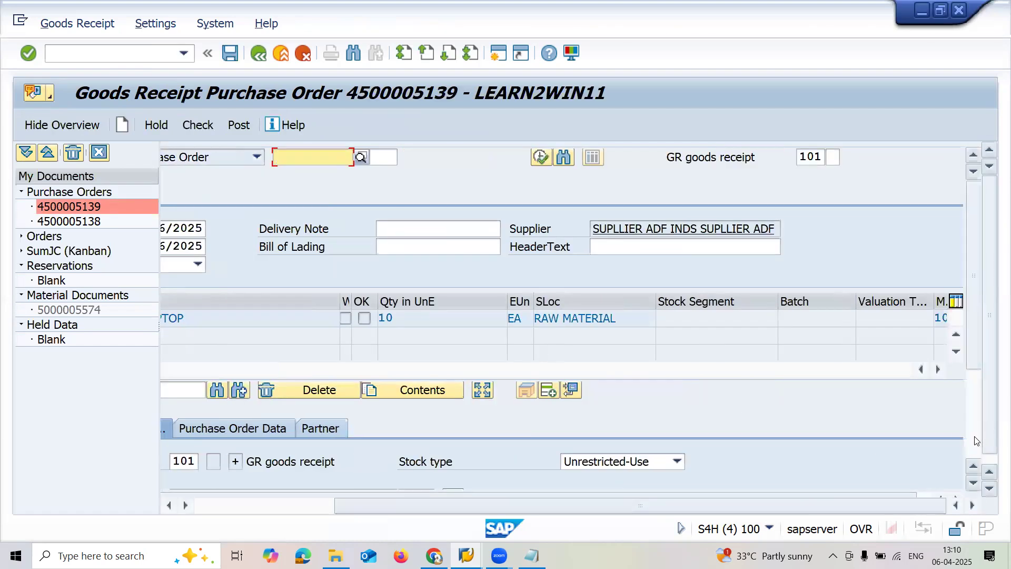
left_click(973, 435)
left_click(254, 509)
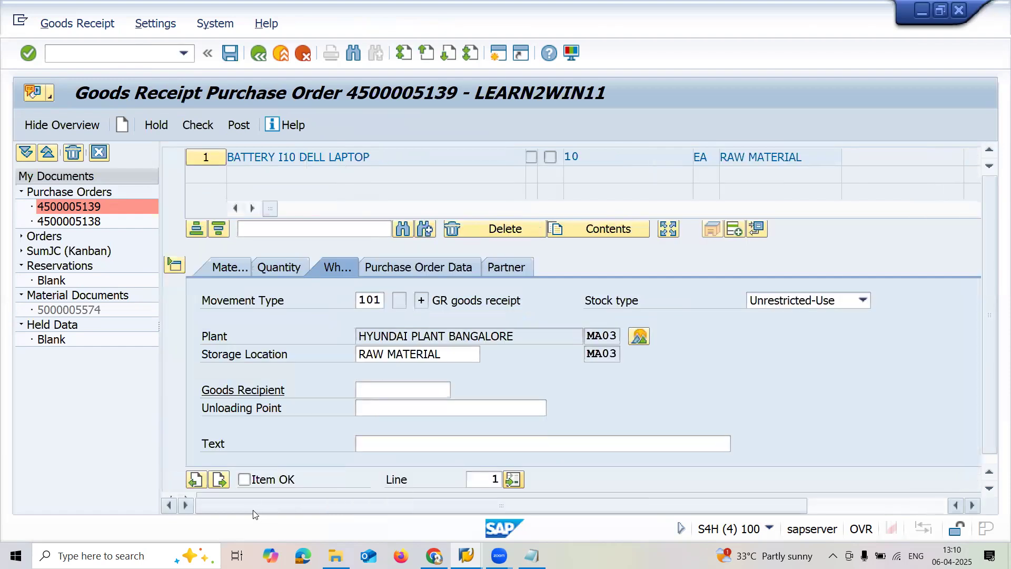
left_click(245, 481)
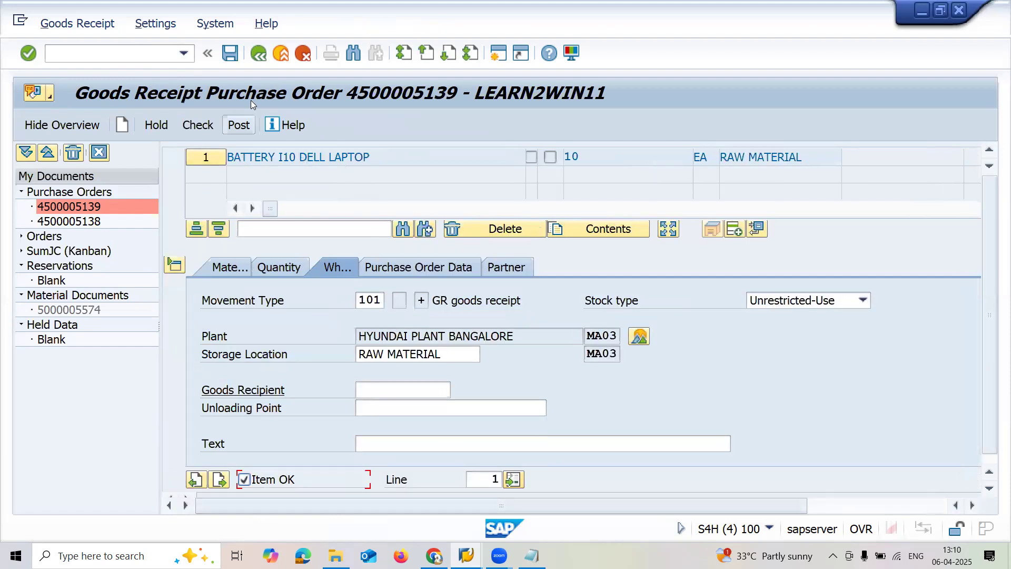
left_click(239, 127)
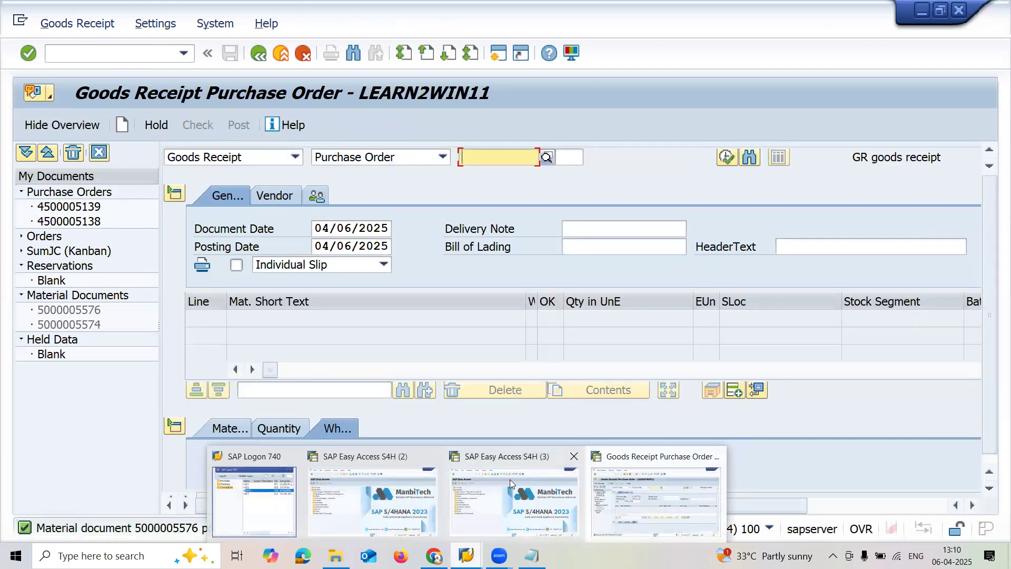
left_click(509, 480)
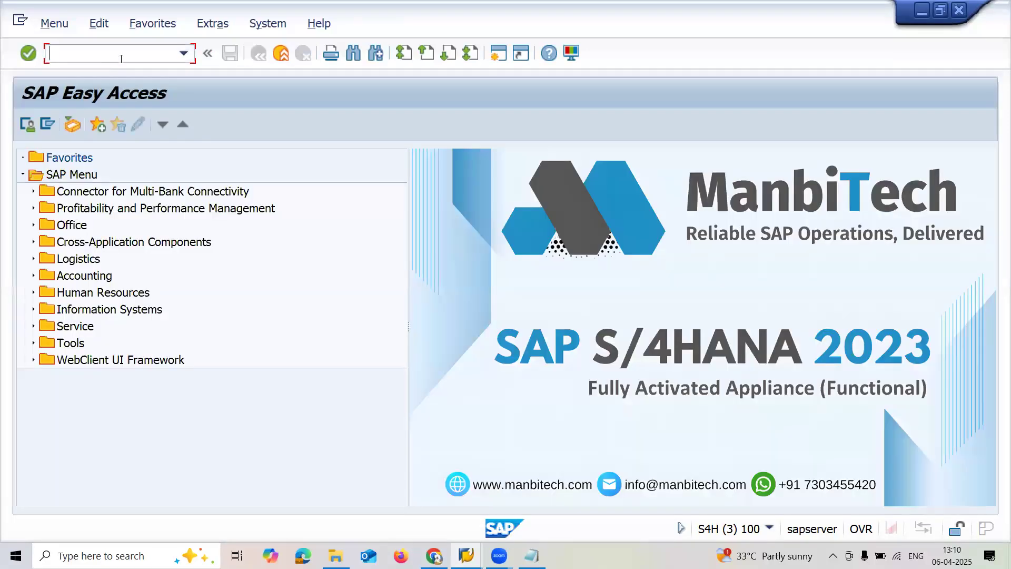
type("MMBE")
key("Return")
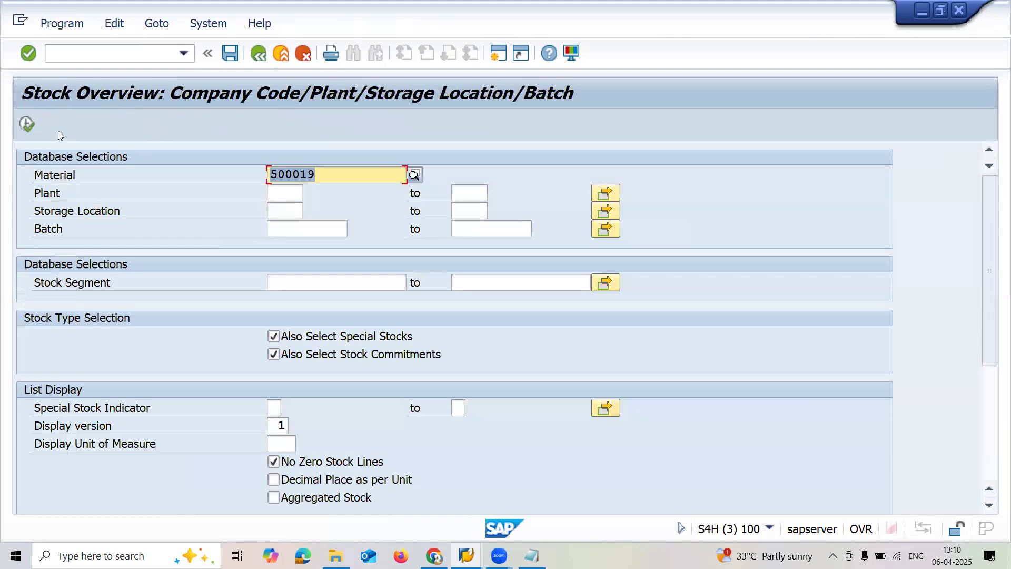
left_click(30, 123)
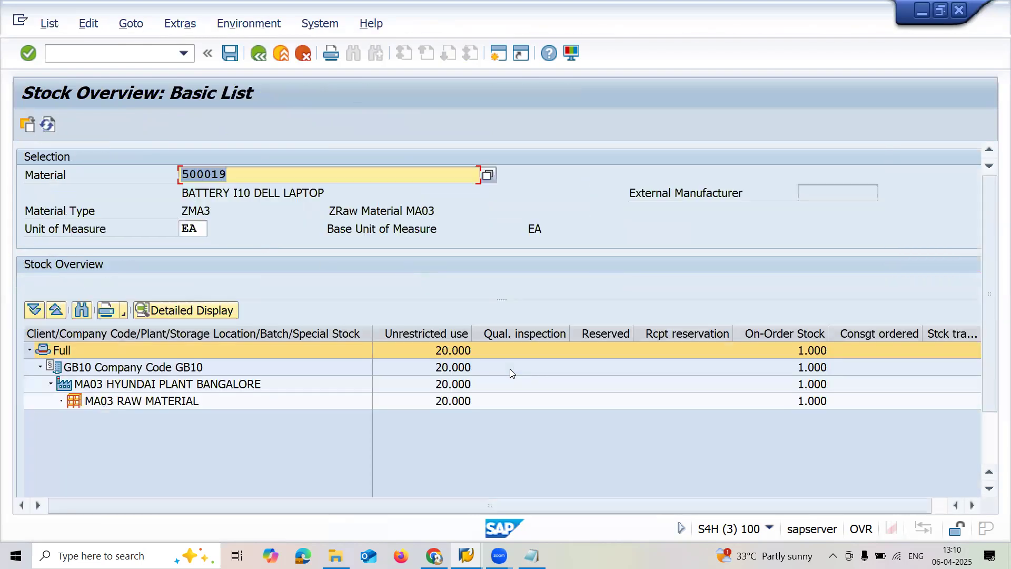
left_click(458, 336)
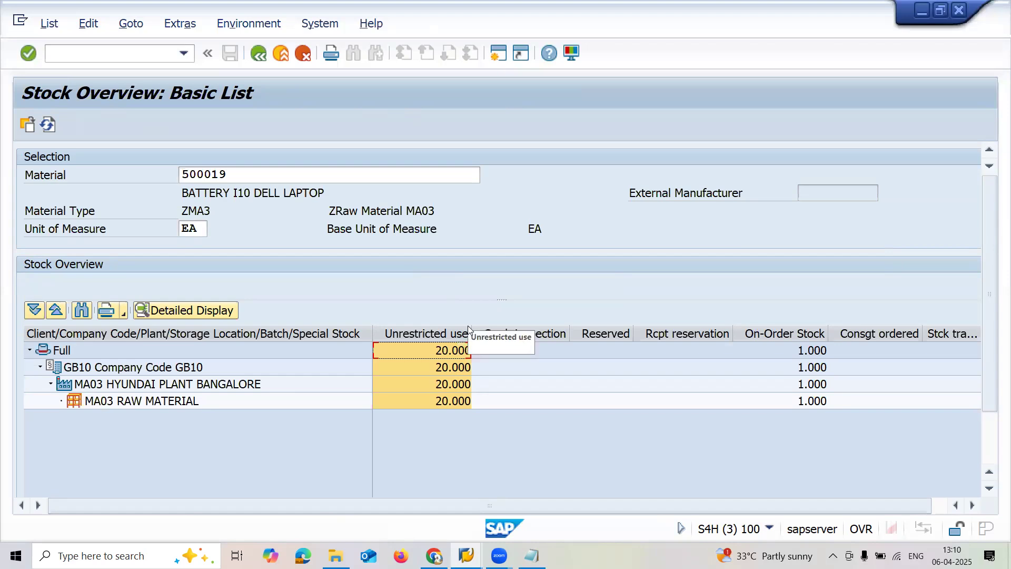
key("alt+Tab")
left_click(151, 55)
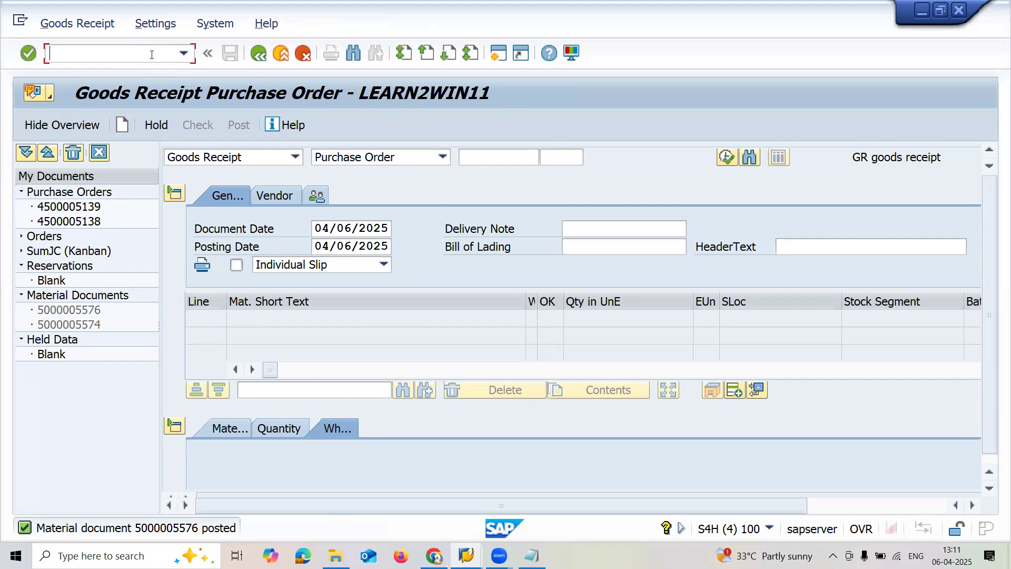
- Open supplier invoice entry with /NMIRO and set invoice date 04/06/2025
type("MIRO")
key("Return")
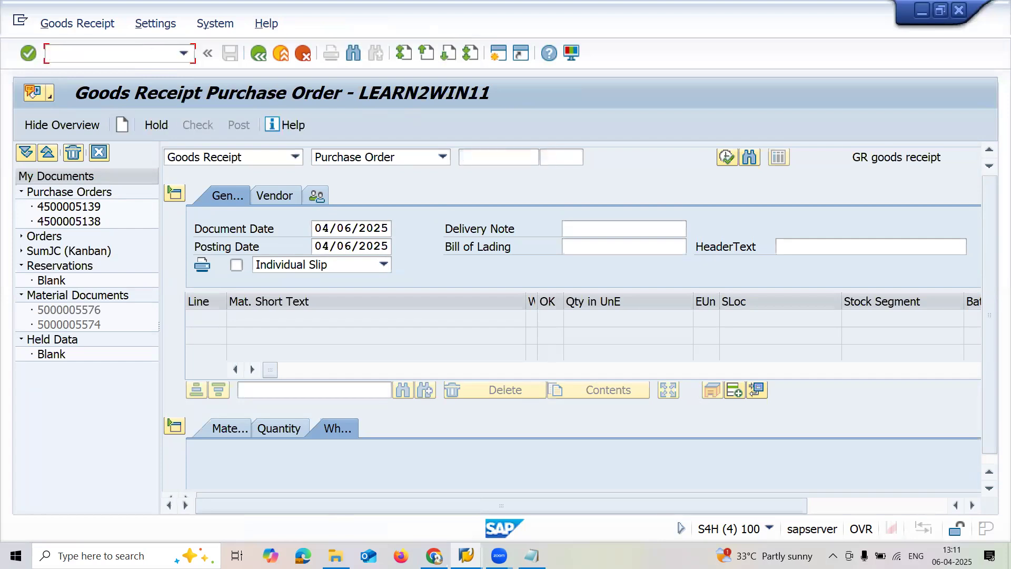
type("/NMIRO")
key("Return")
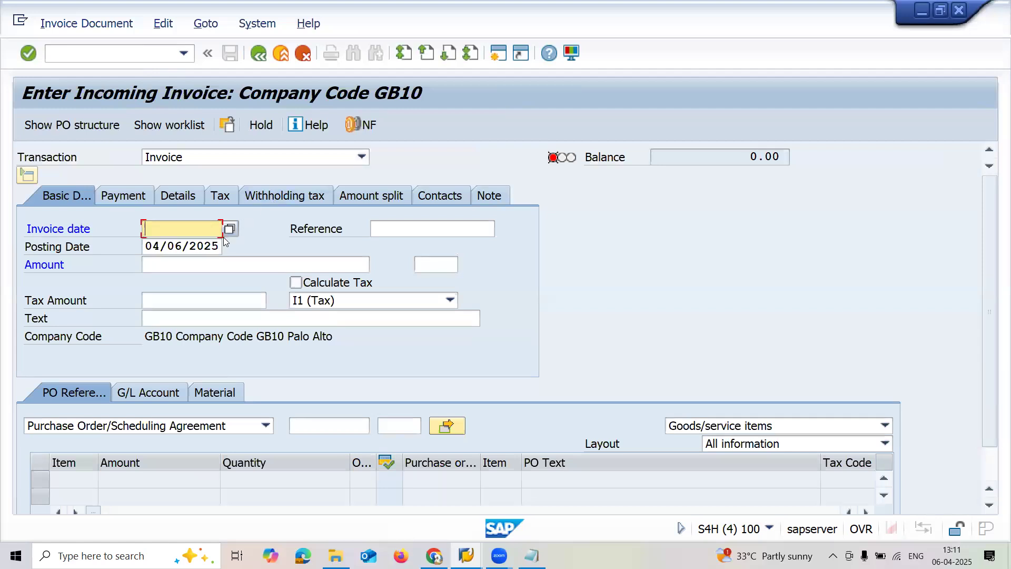
left_click(223, 240)
left_click(224, 248)
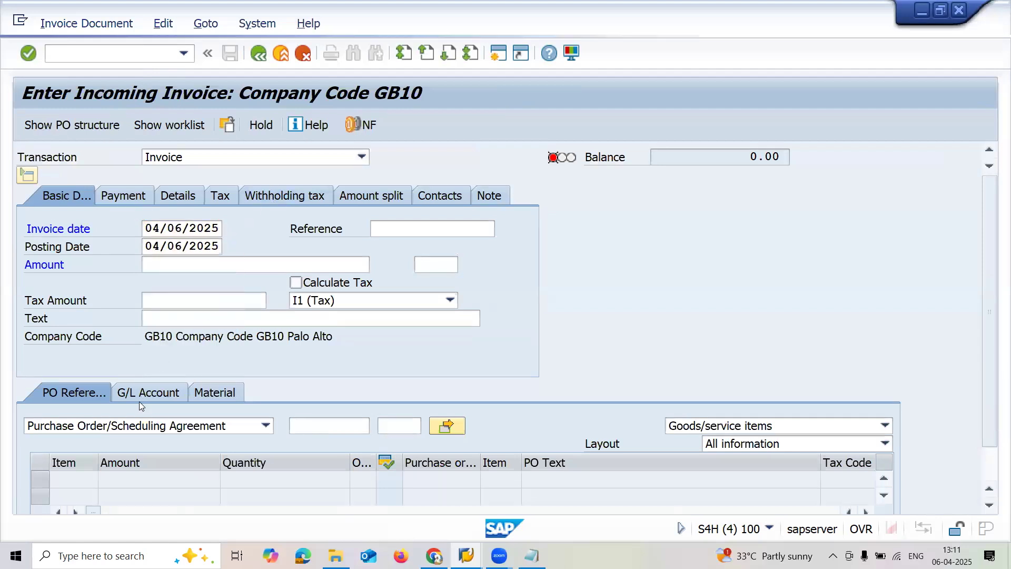
left_click(100, 430)
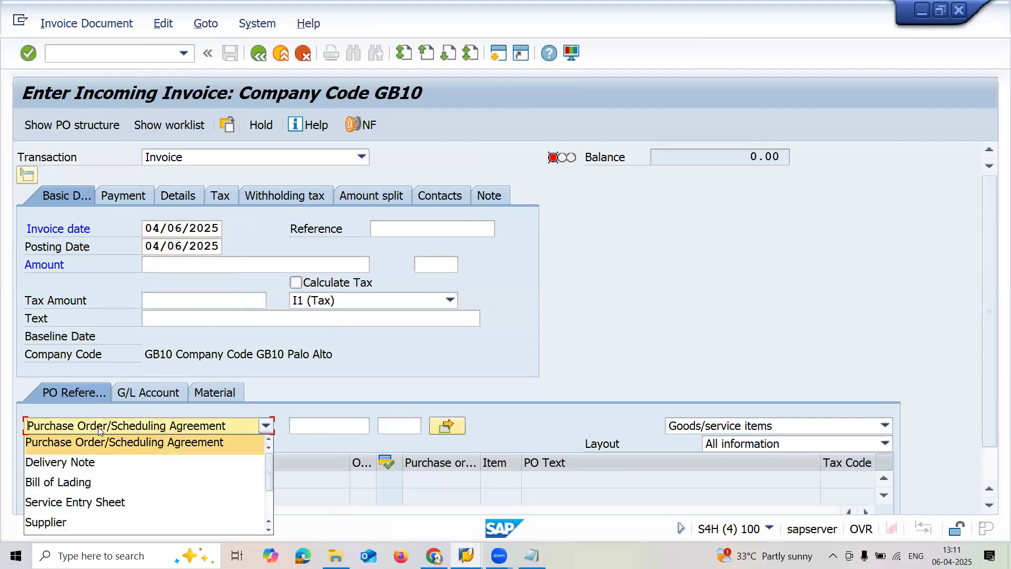
left_click(99, 430)
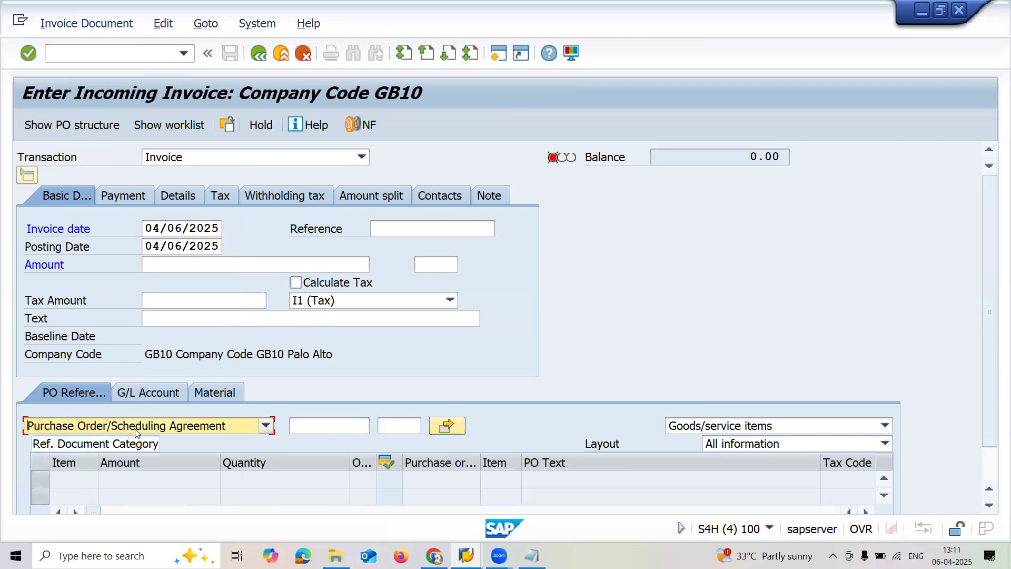
left_click(313, 429)
key("ctrl+v")
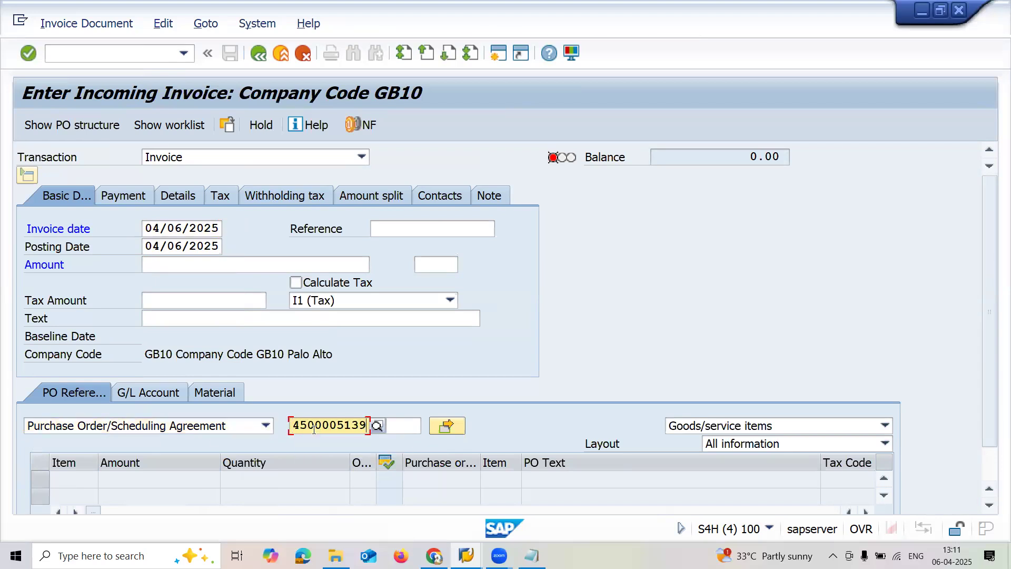
left_click(297, 283)
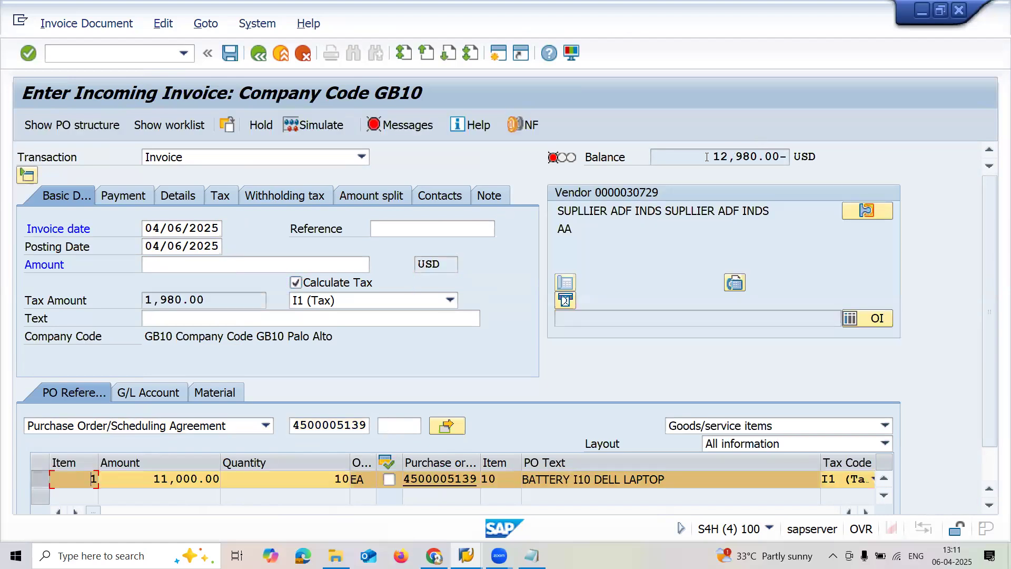
- Enter invoice amount 12,980 and baseline date 04/06/2025 so the balance is 0.00
left_click(307, 263)
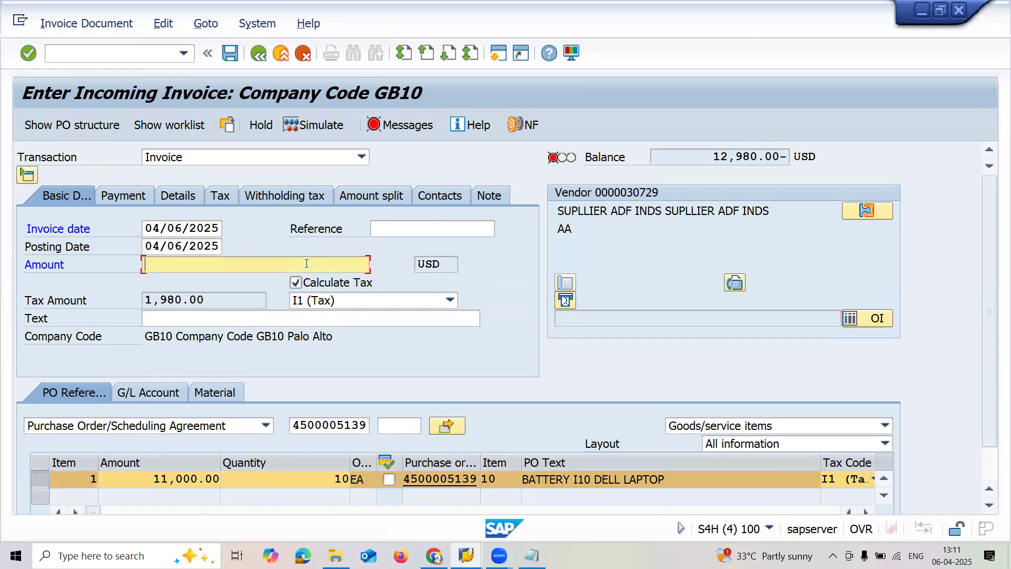
type("12980")
key("Return")
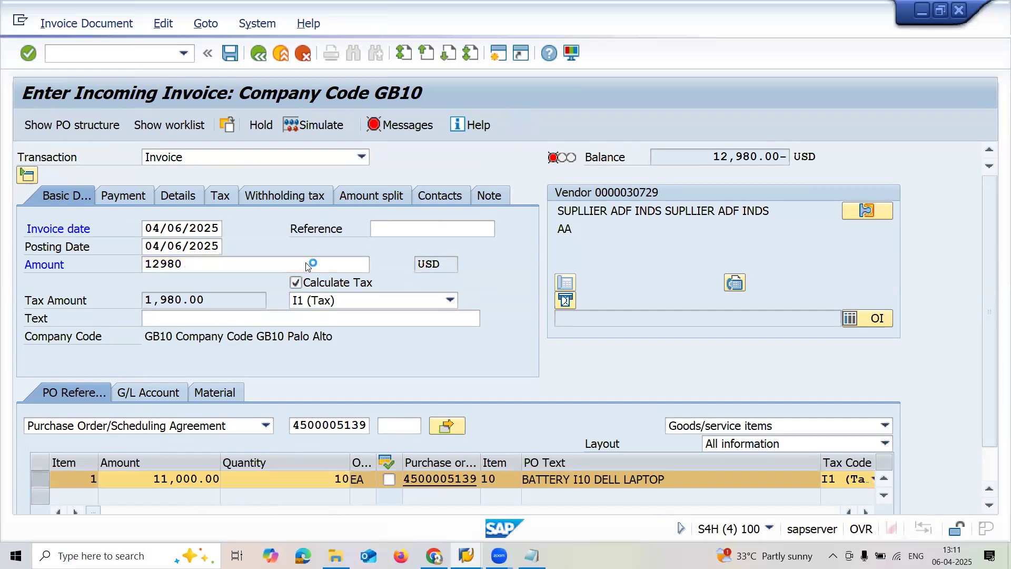
left_click(152, 229)
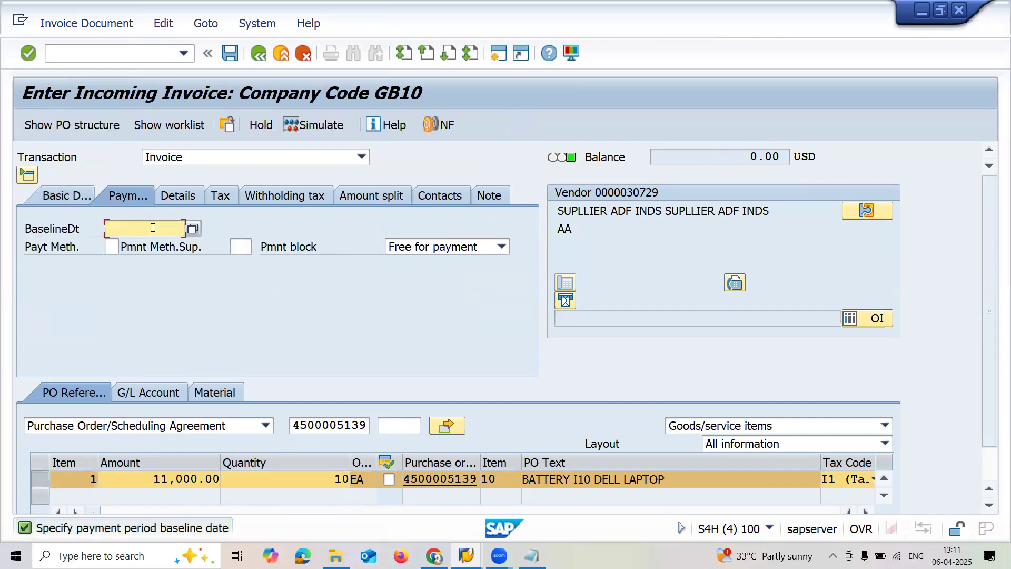
left_click(152, 238)
key("Return")
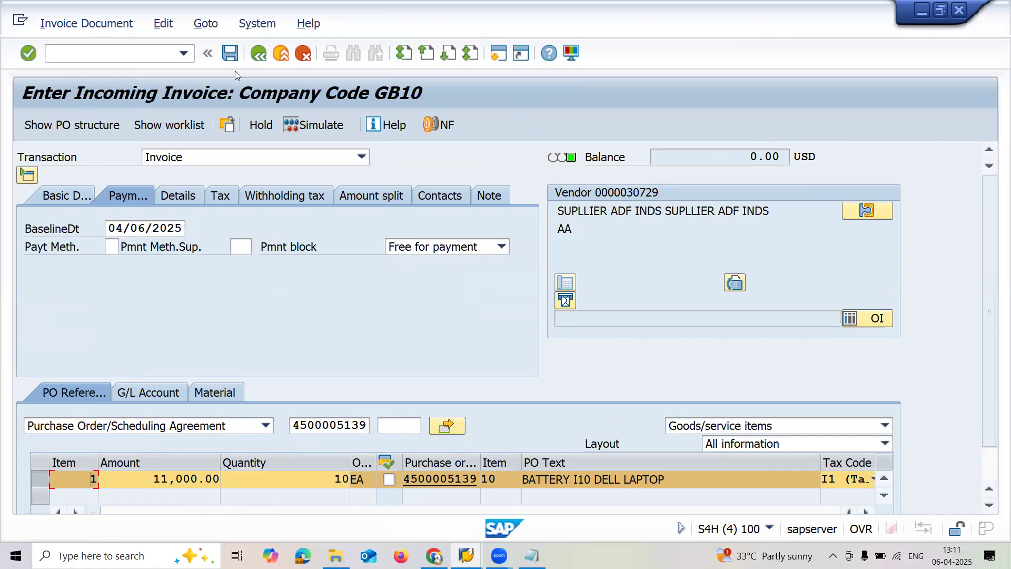
left_click(230, 53)
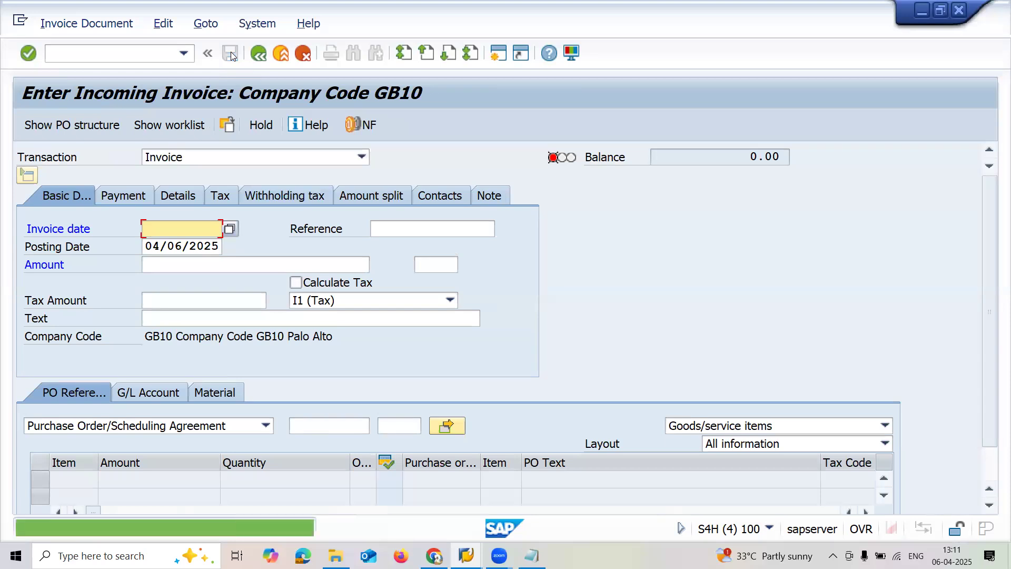
left_click(162, 49)
type("/n")
key("Return")
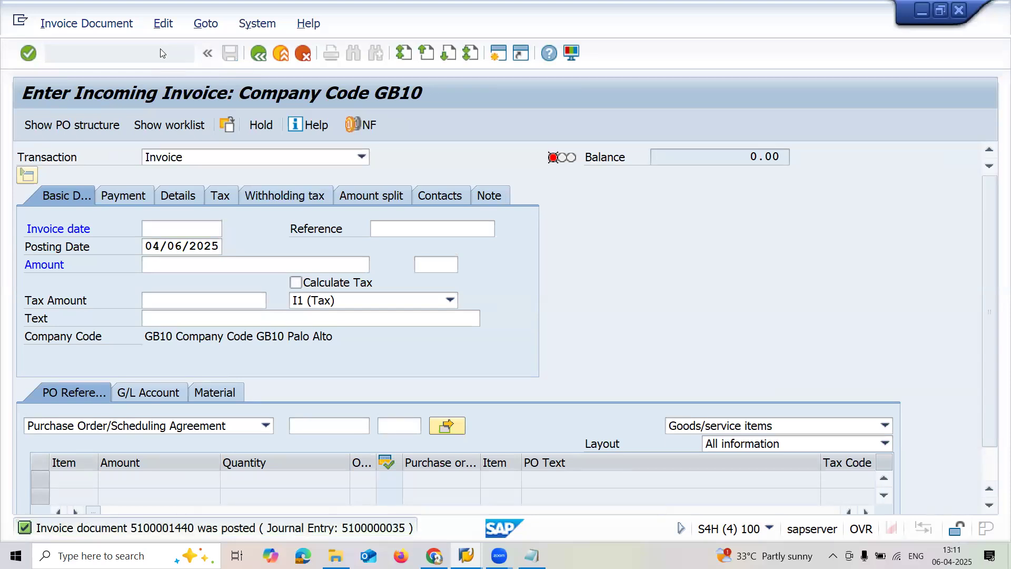